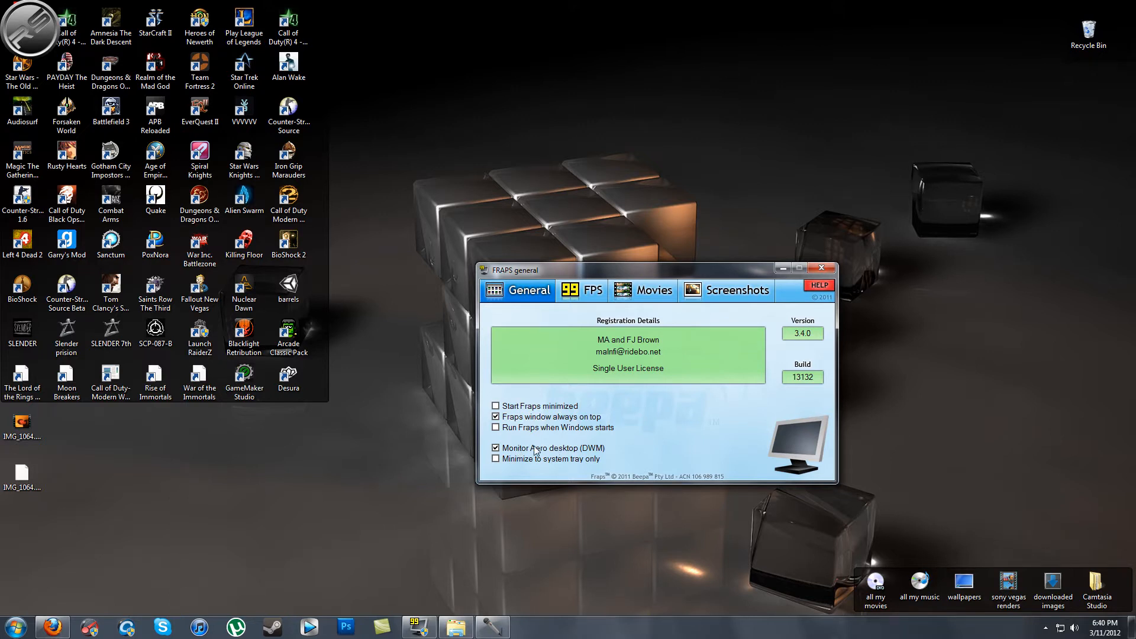
Review the FPS, movie and screenshot capture settings in Fraps, and minimize its window
{"action": "left_click", "coordinate": [587, 296]}
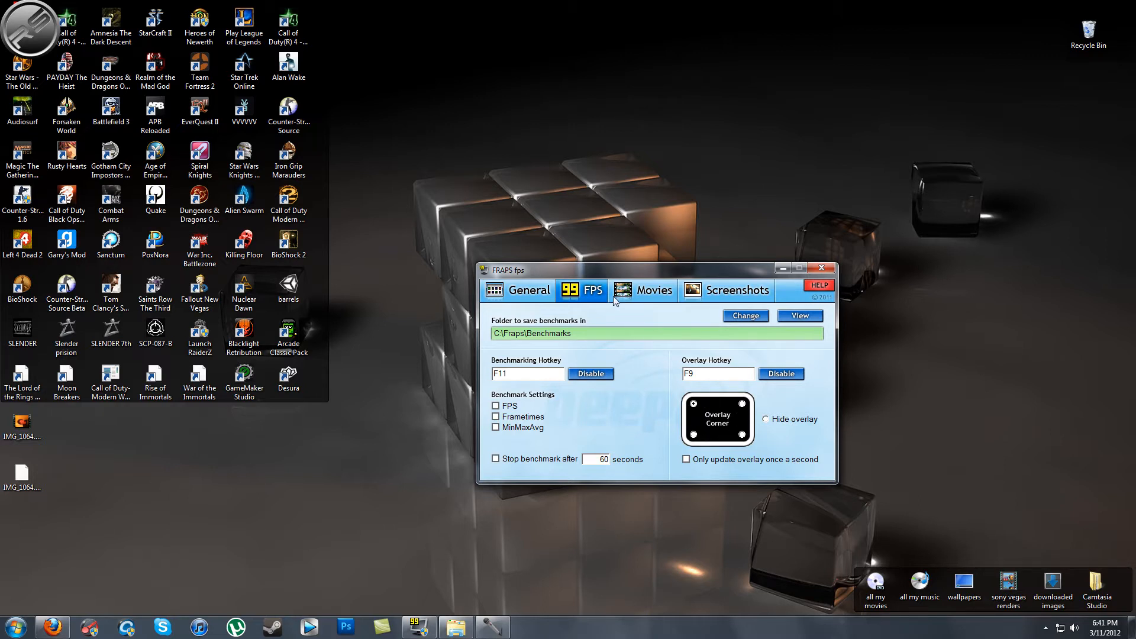
{"action": "left_click", "coordinate": [645, 297]}
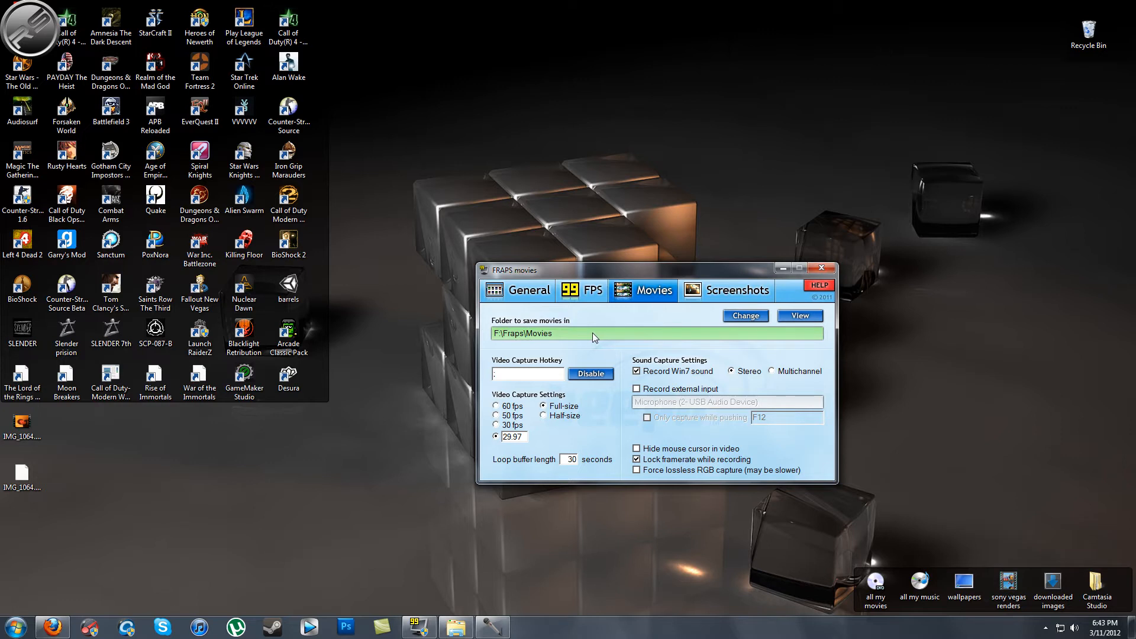
{"action": "left_click", "coordinate": [744, 296]}
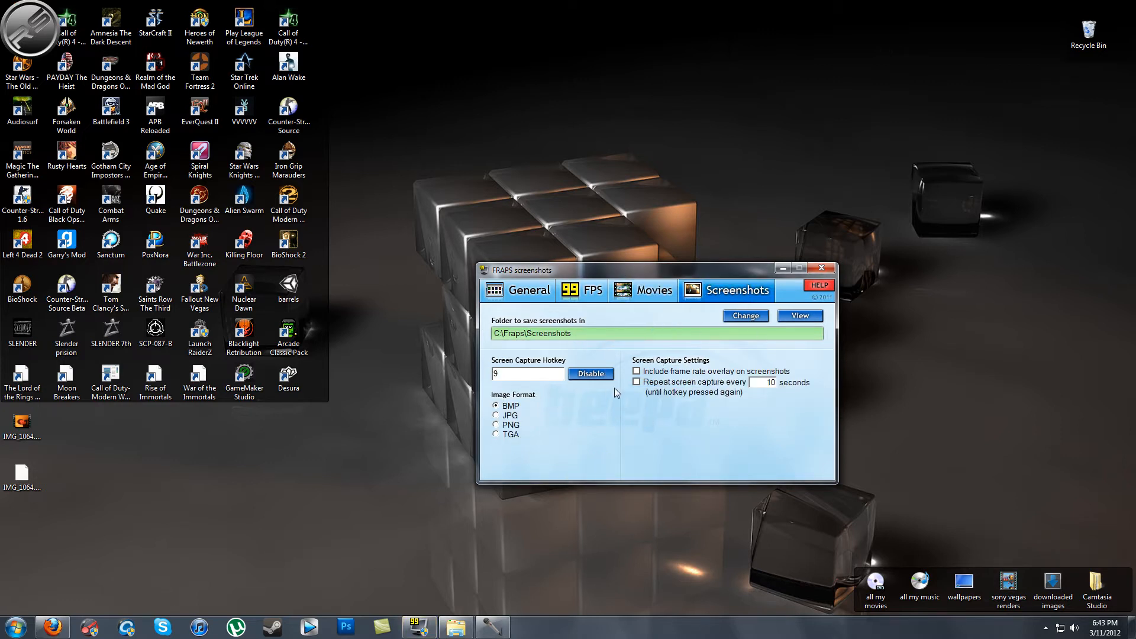
{"action": "left_click_drag", "start_coordinate": [727, 274], "coordinate": [714, 46]}
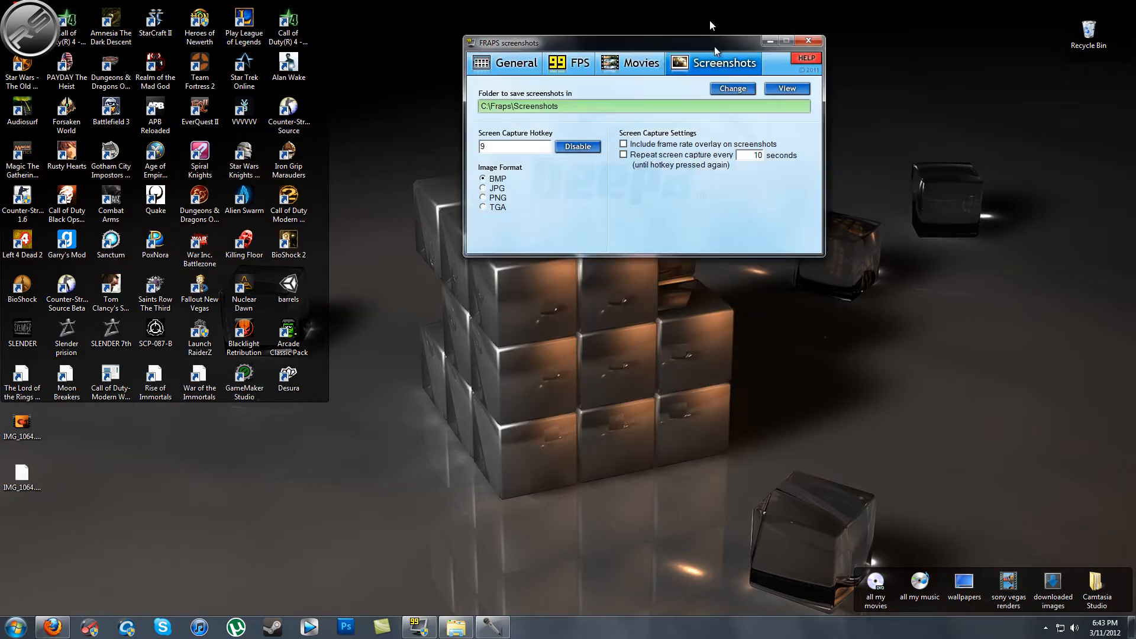
{"action": "left_click", "coordinate": [770, 41]}
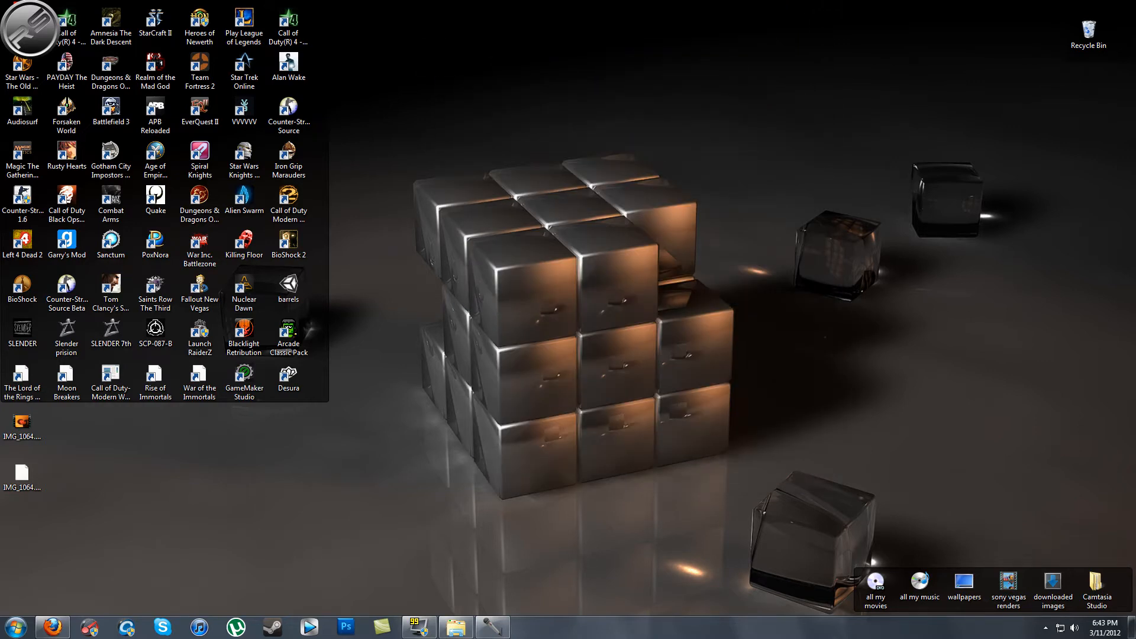
Launch Vegas Pro 12.0 (64-bit) and start setting up a new project
{"action": "right_click", "coordinate": [310, 628]}
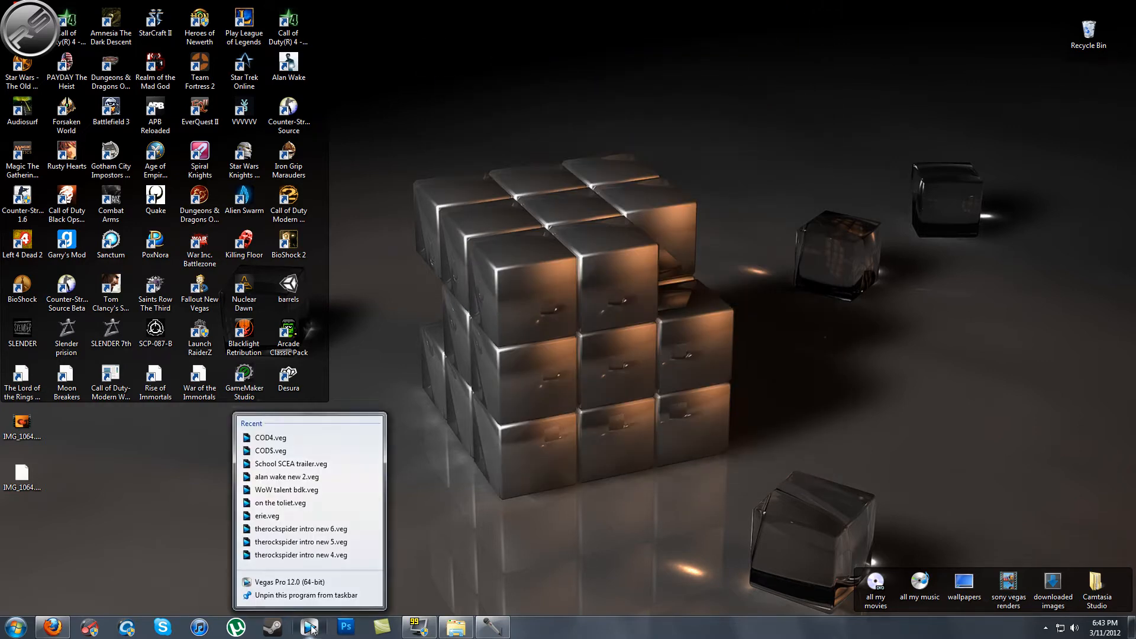
{"action": "left_click", "coordinate": [294, 582]}
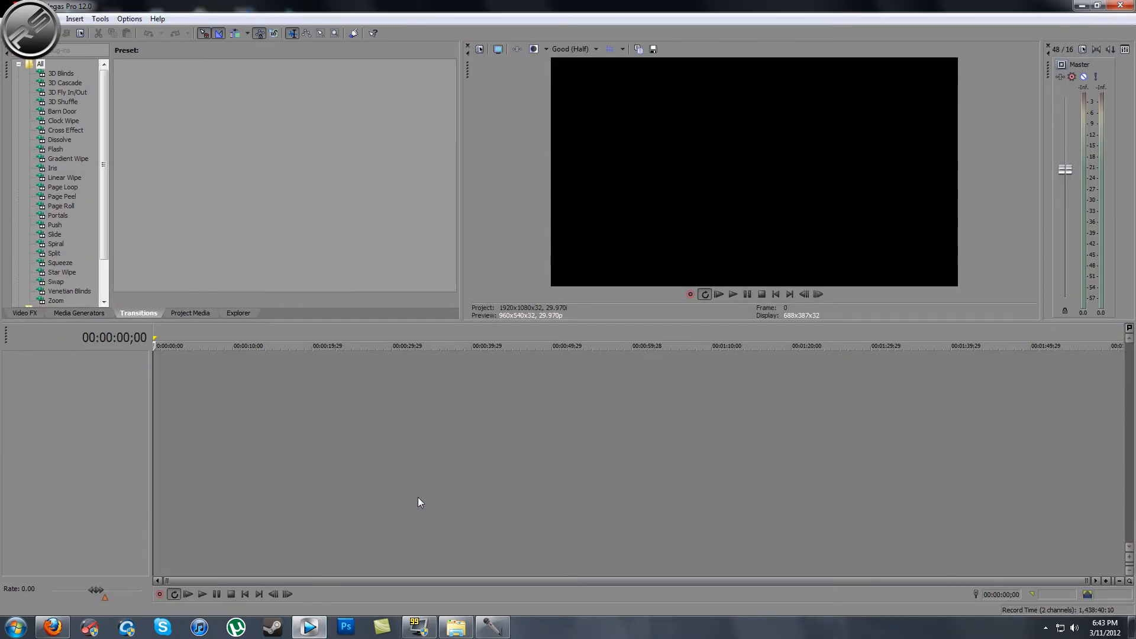
{"action": "left_click", "coordinate": [13, 19]}
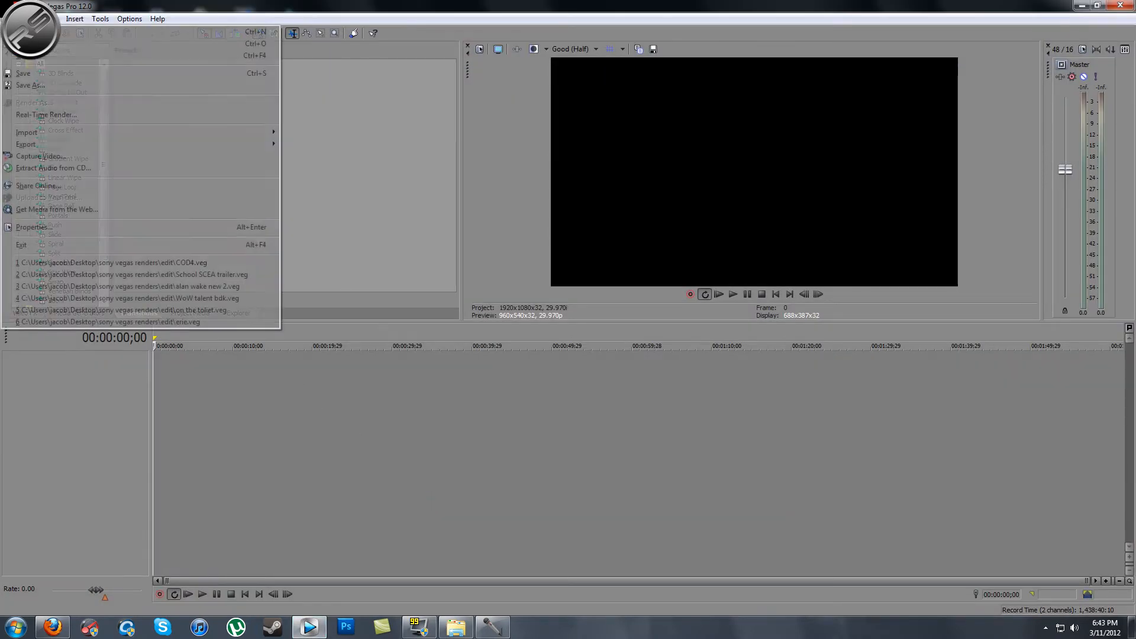
{"action": "left_click", "coordinate": [24, 32]}
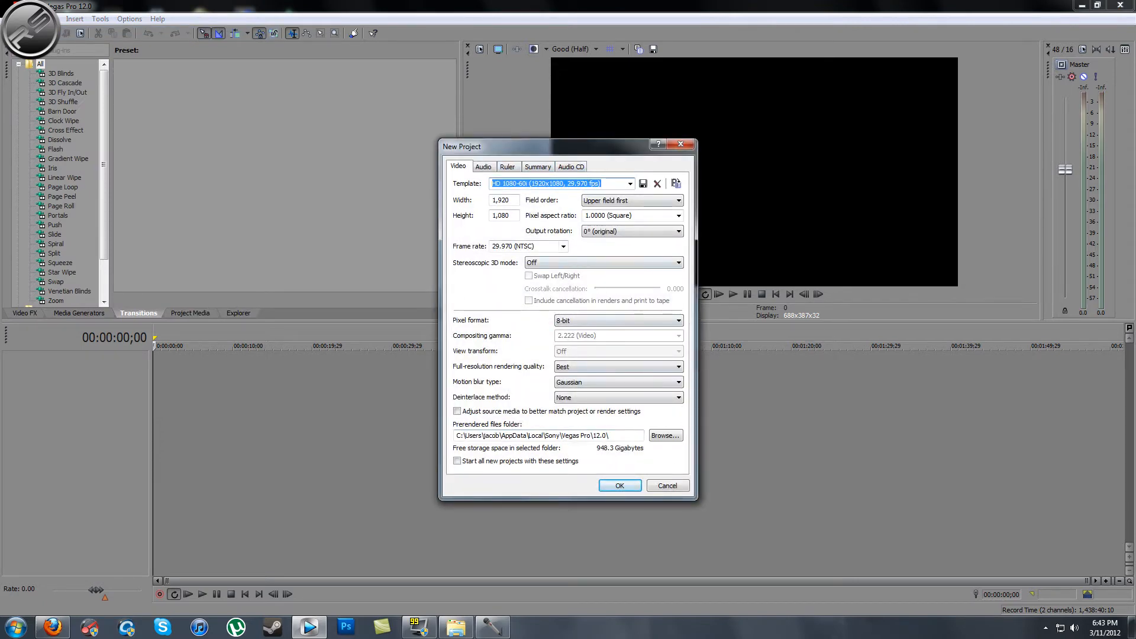
Choose the HD 1080-60i (1920x1080, 29.970 fps) project template with field order Upper field first
{"action": "left_click", "coordinate": [631, 185]}
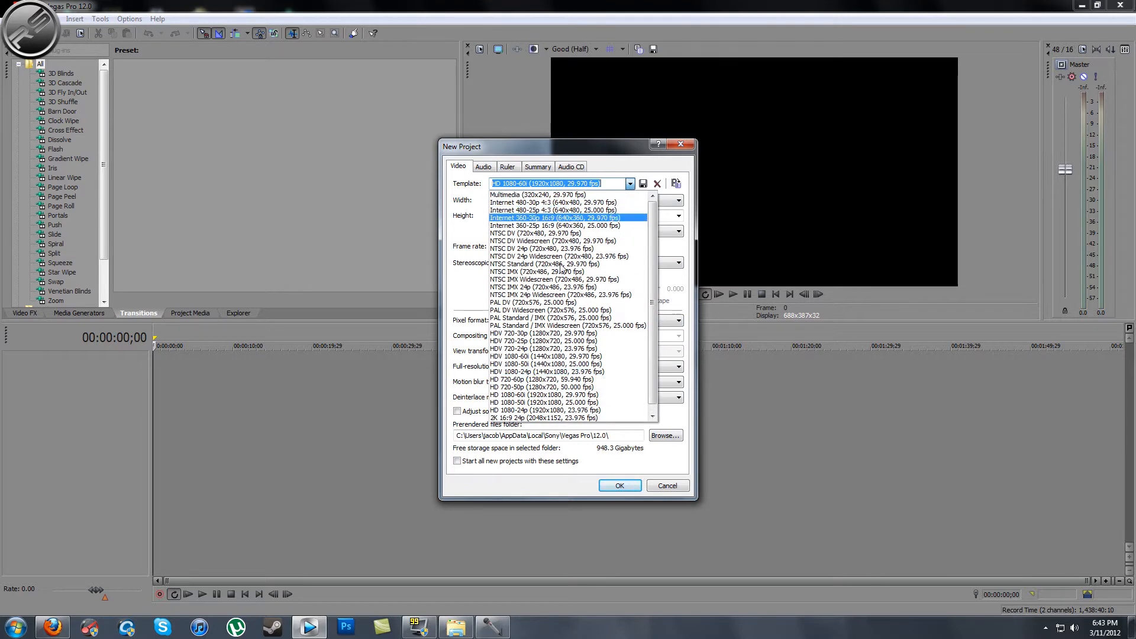
{"action": "scroll", "coordinate": [545, 369], "scroll_direction": "down", "scroll_amount": 1}
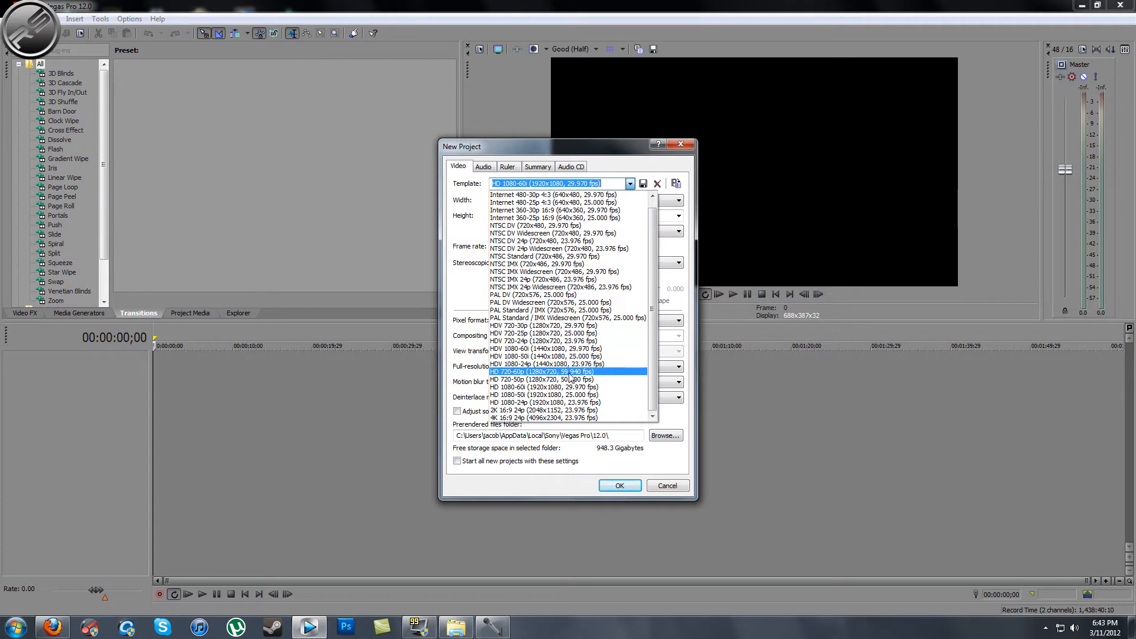
{"action": "left_click", "coordinate": [536, 389]}
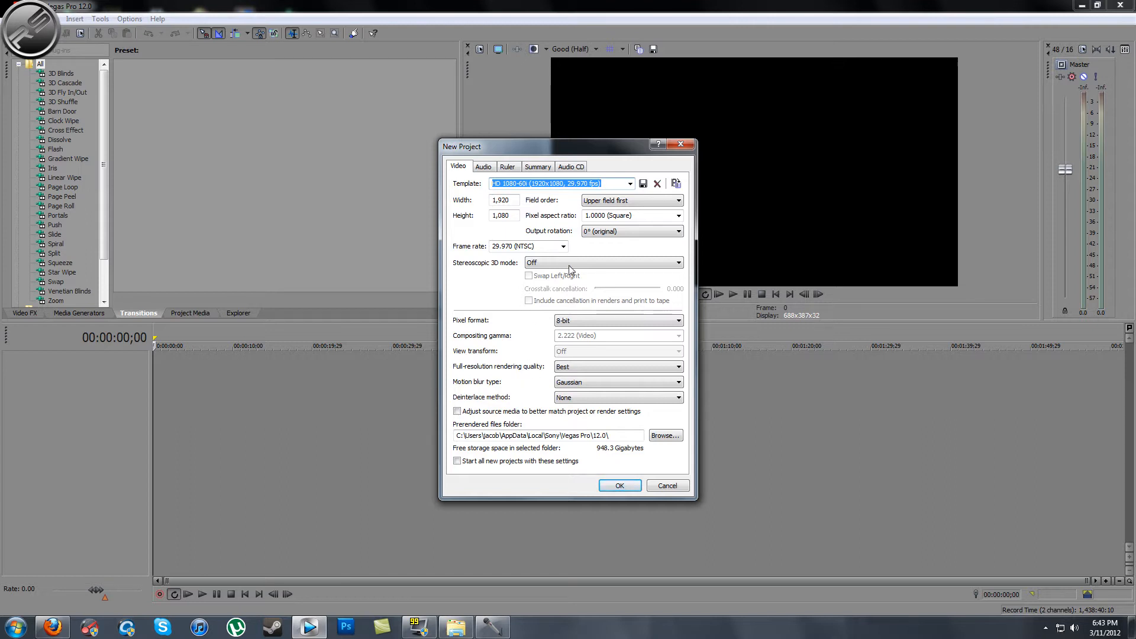
{"action": "left_click", "coordinate": [644, 205]}
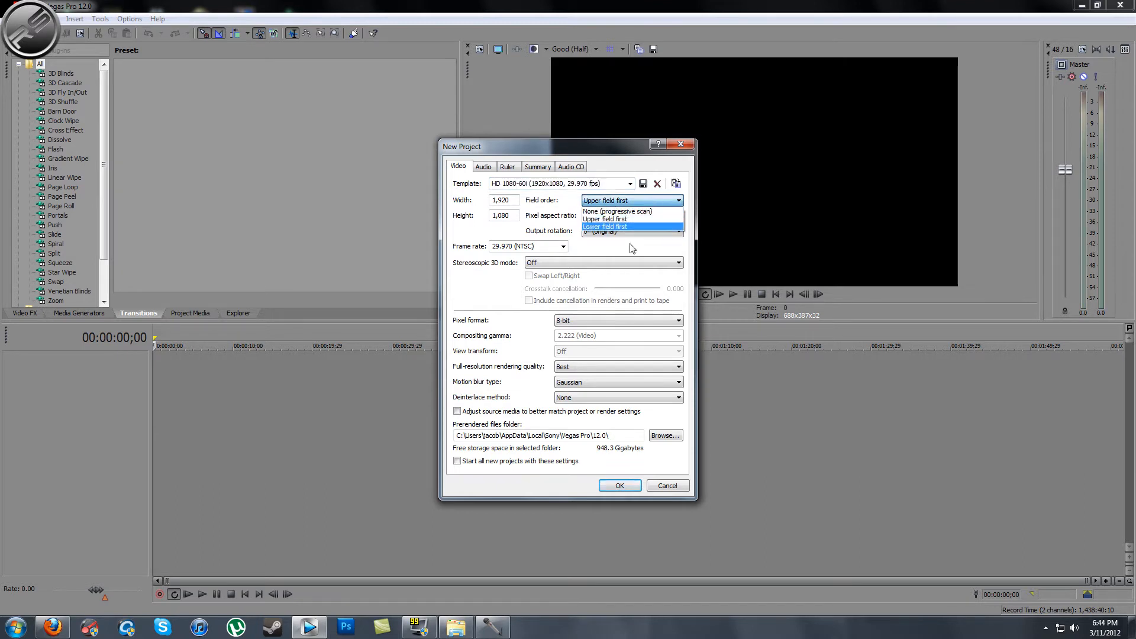
{"action": "left_click", "coordinate": [636, 219]}
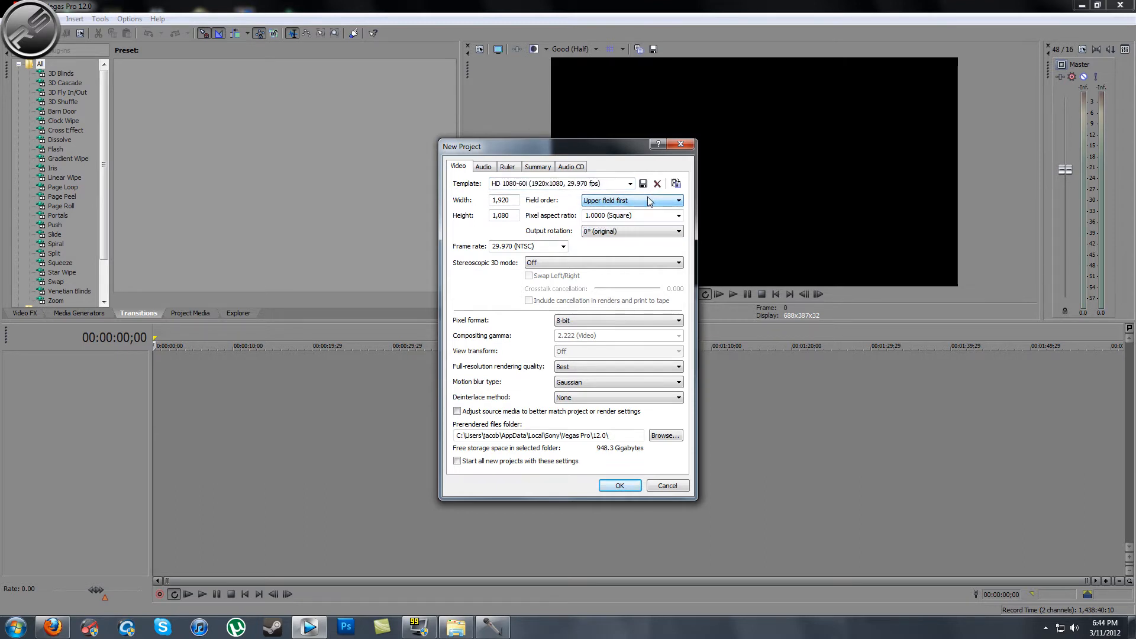
Check the new project's pixel aspect ratio, frame rate and stereoscopic 3D mode options without changing them
{"action": "left_click", "coordinate": [679, 216]}
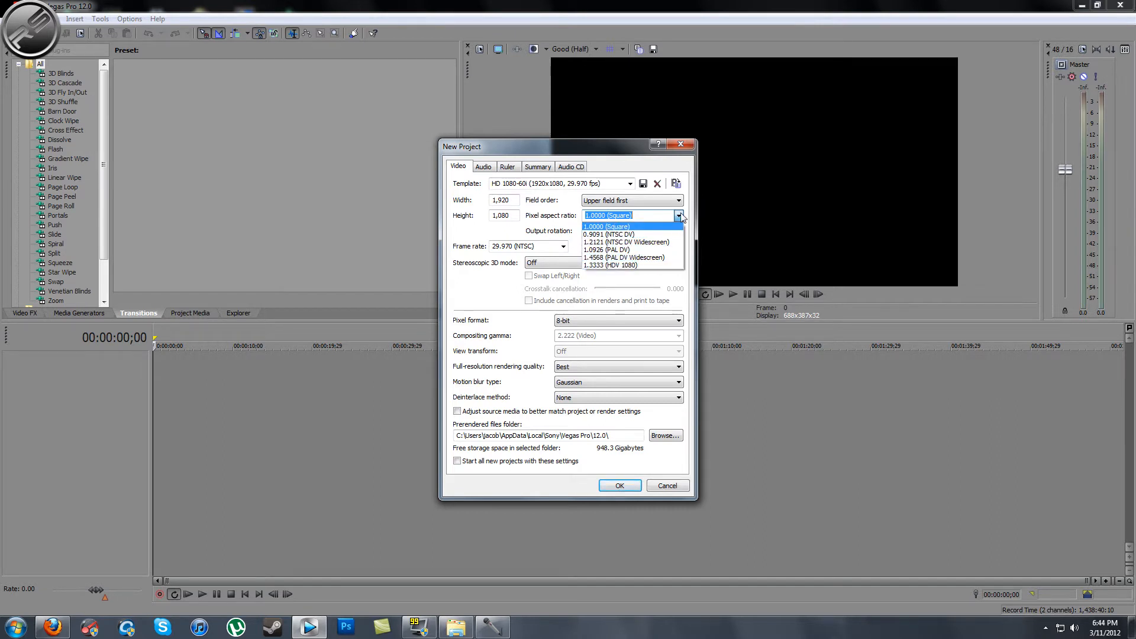
{"action": "left_click", "coordinate": [680, 216]}
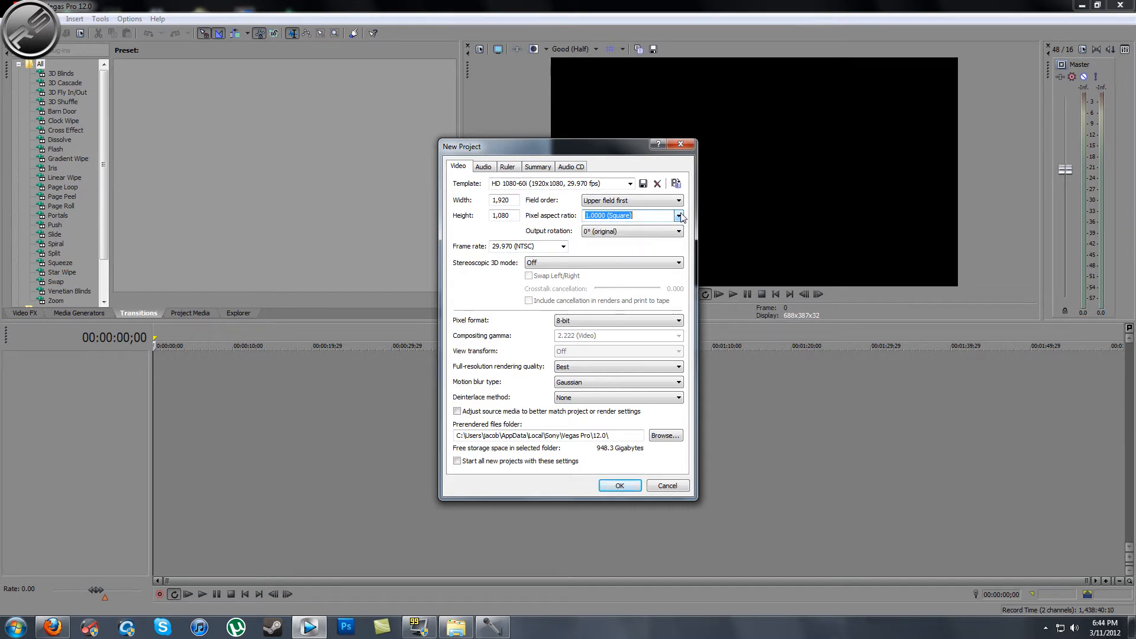
{"action": "left_click", "coordinate": [564, 247]}
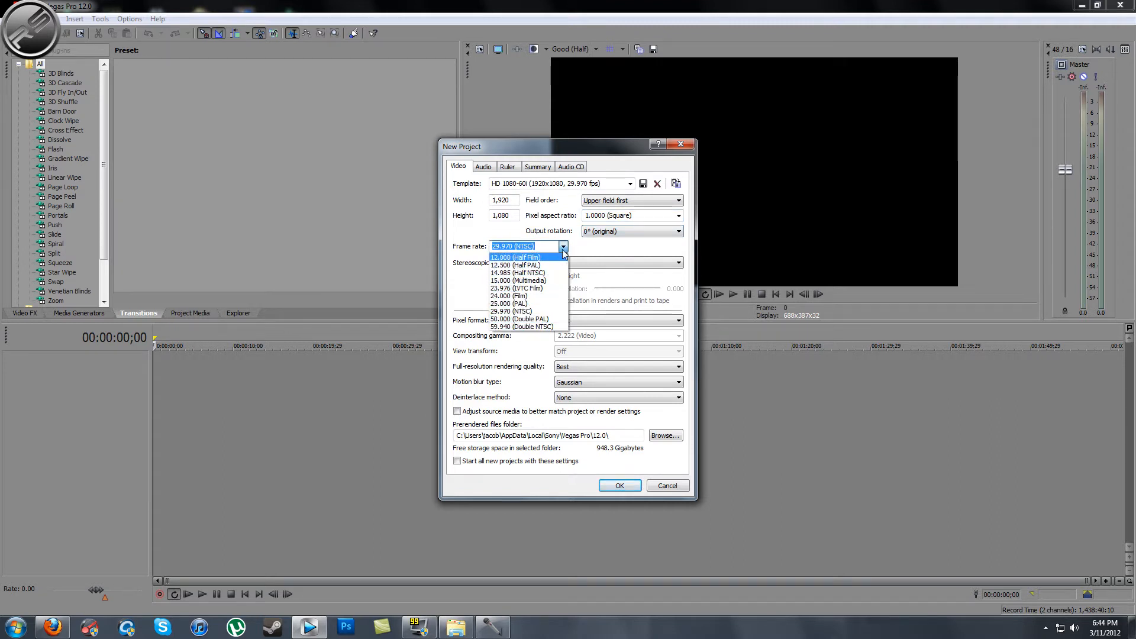
{"action": "left_click", "coordinate": [563, 248]}
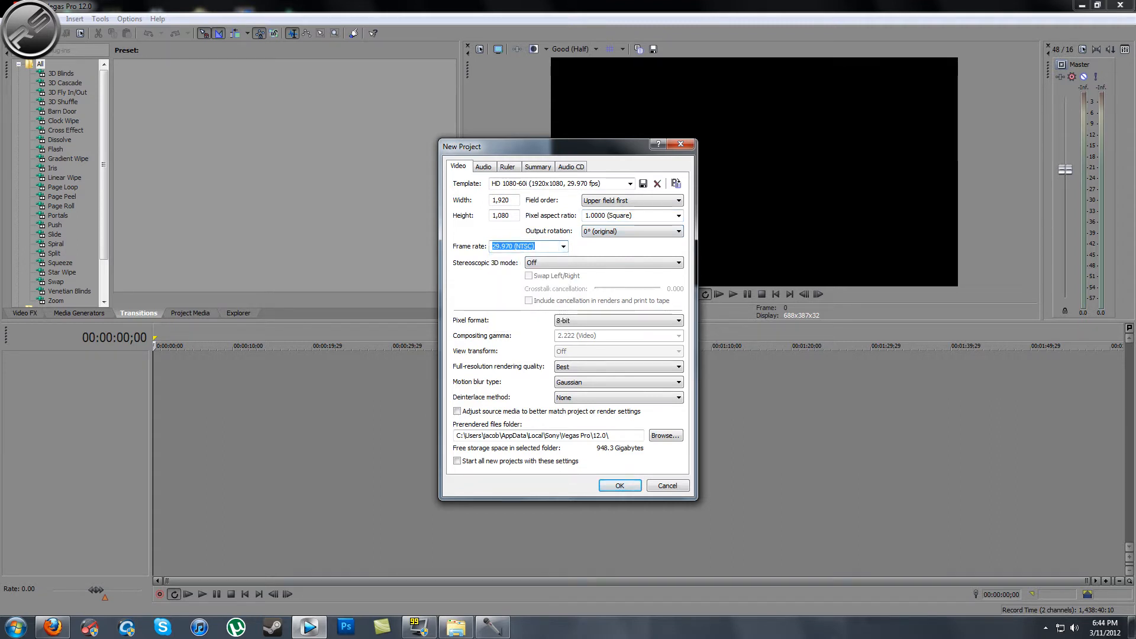
{"action": "left_click", "coordinate": [537, 265]}
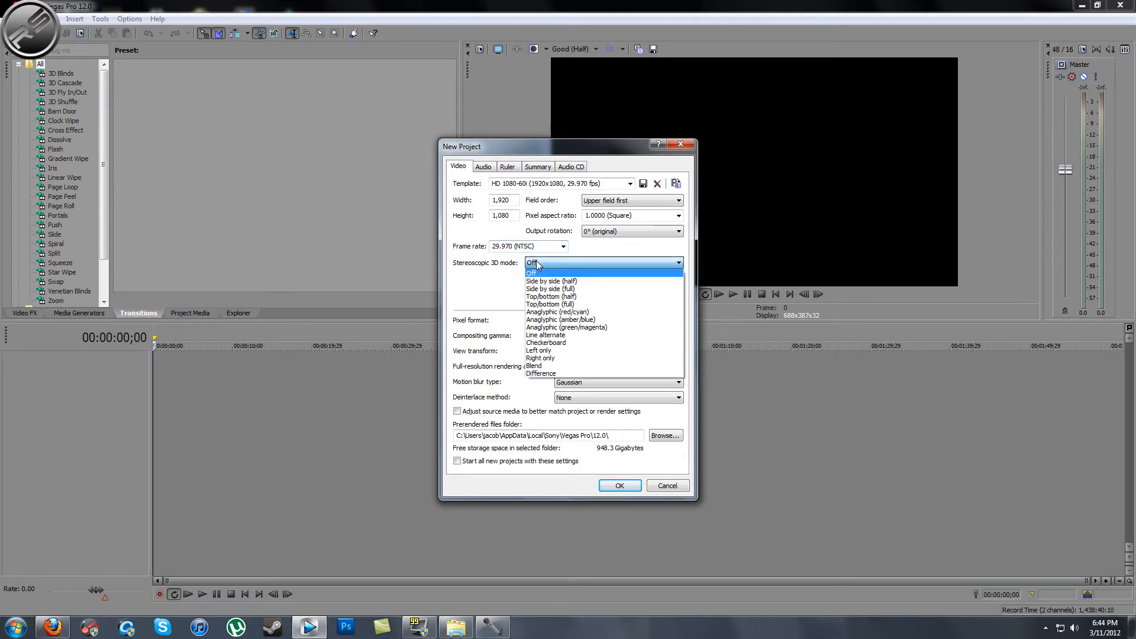
{"action": "left_click", "coordinate": [537, 264]}
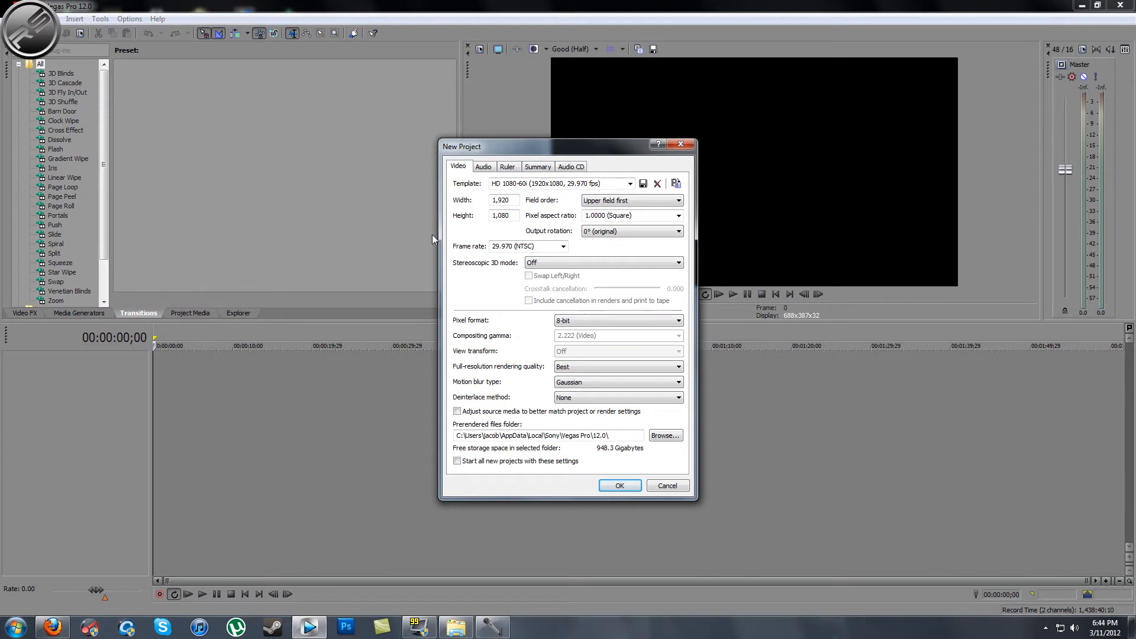
Keep the pixel format at 8-bit and set the full-resolution rendering quality to Best
{"action": "left_click", "coordinate": [579, 319]}
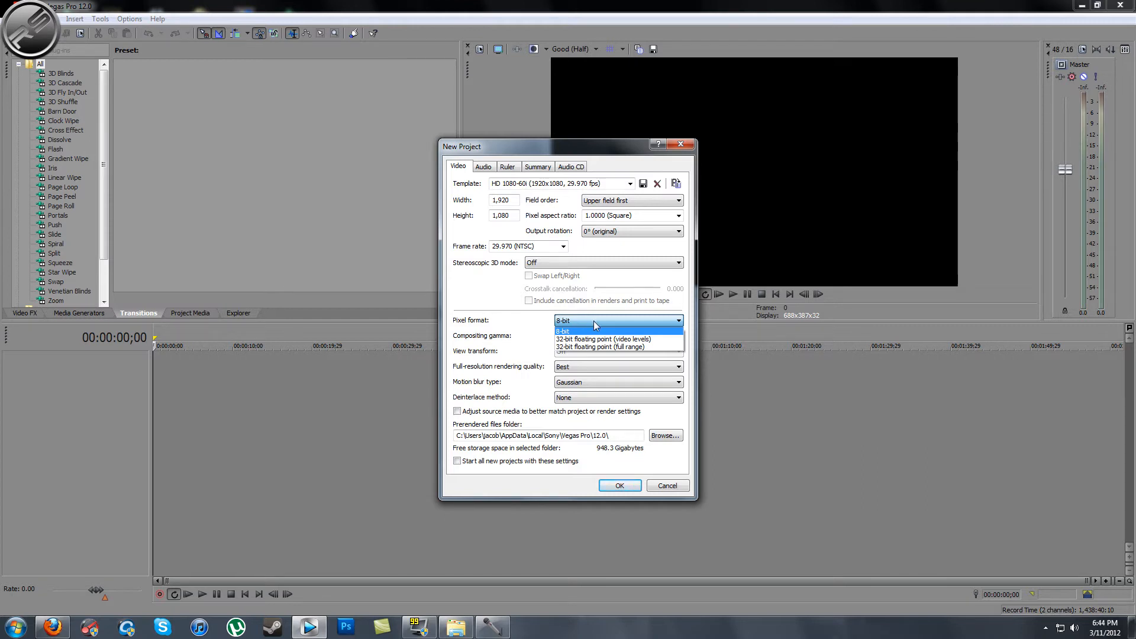
{"action": "left_click", "coordinate": [594, 322]}
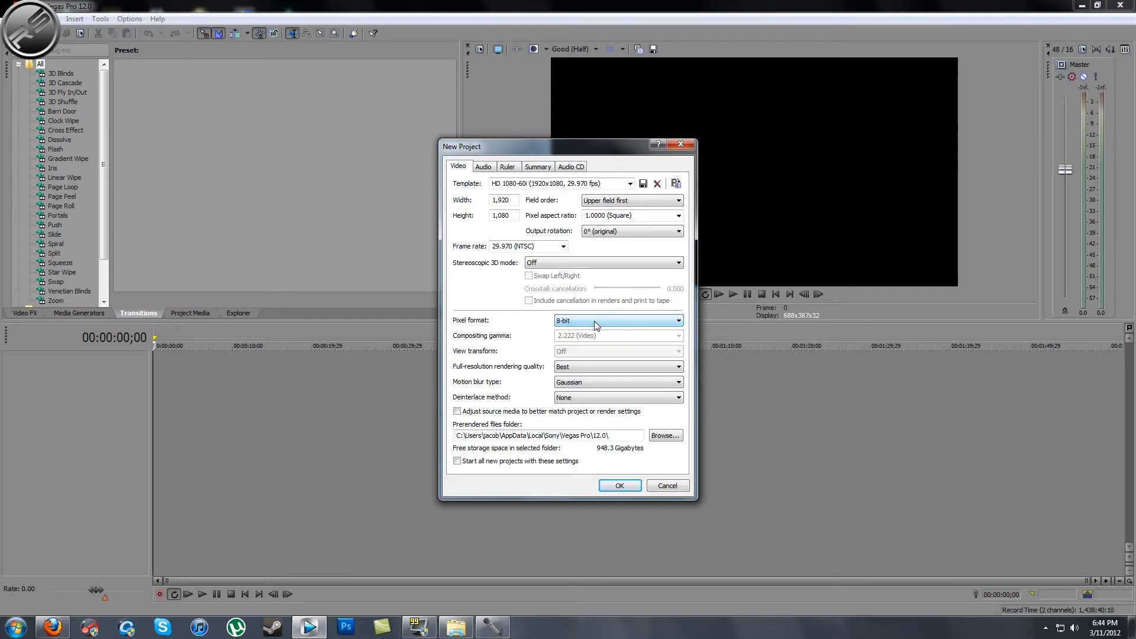
{"action": "left_click", "coordinate": [616, 371]}
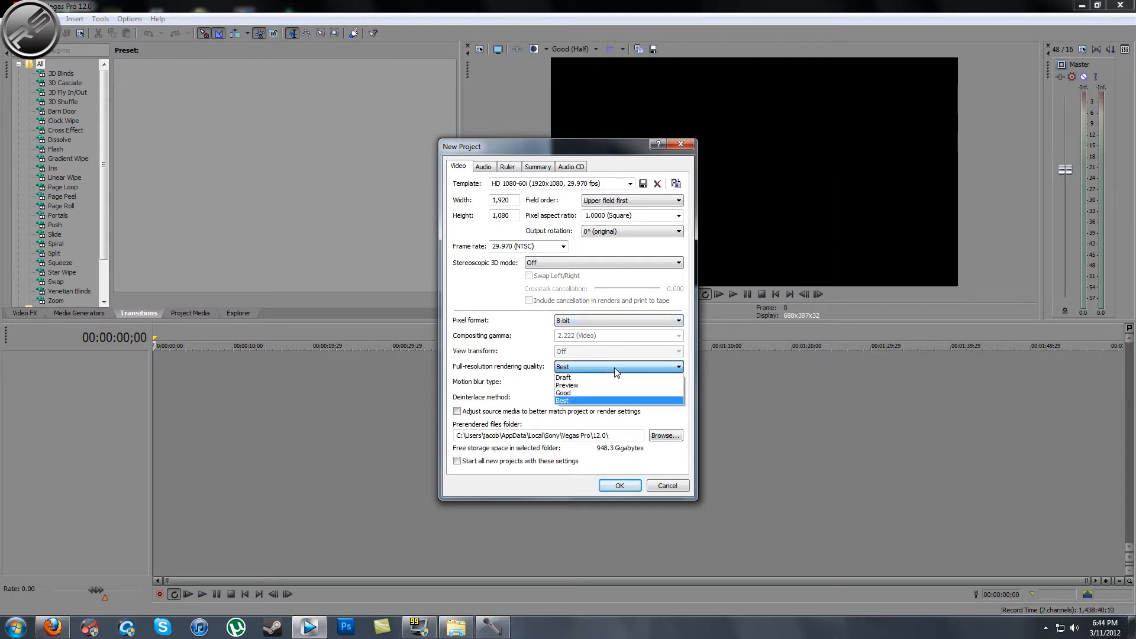
{"action": "left_click", "coordinate": [612, 401]}
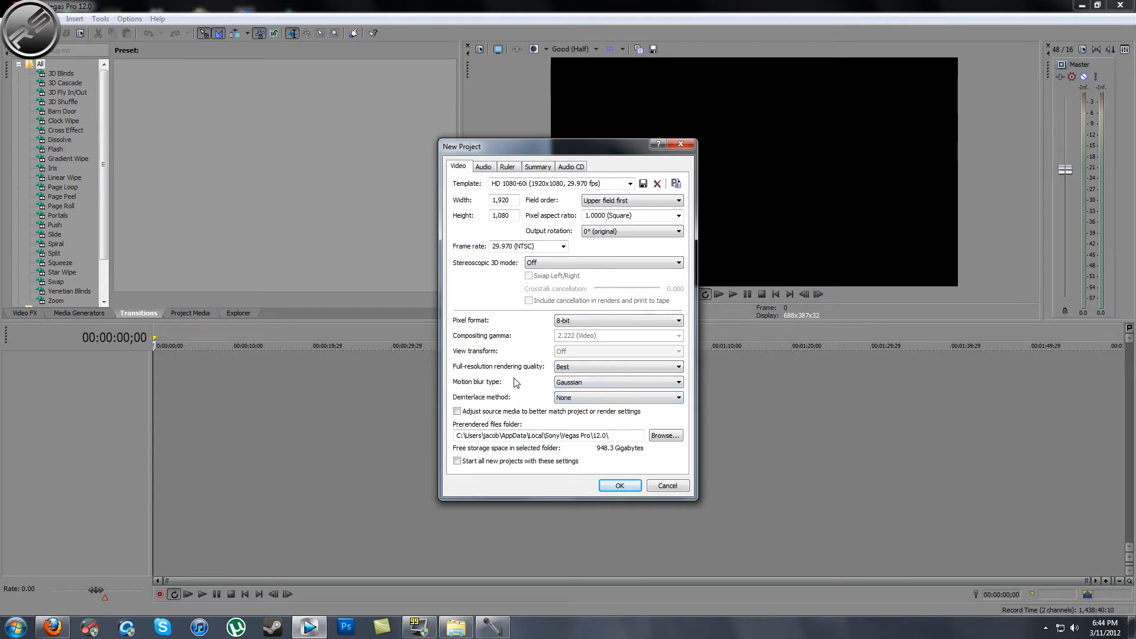
Check the available motion blur types and deinterlace methods, keeping Gaussian and None
{"action": "left_click", "coordinate": [574, 384]}
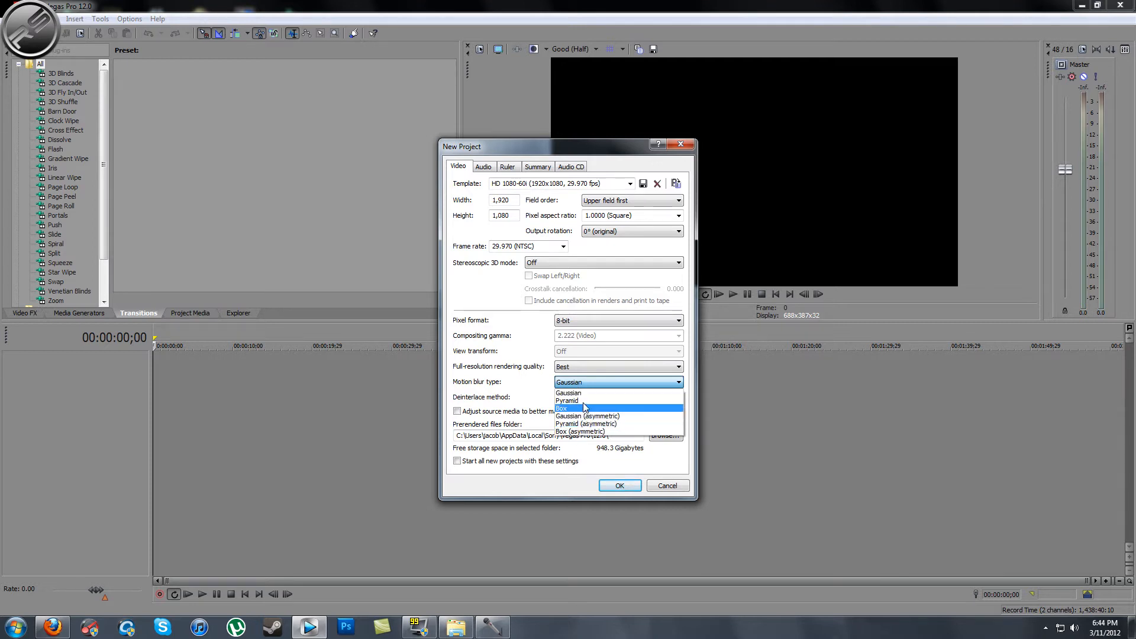
{"action": "left_click", "coordinate": [586, 383]}
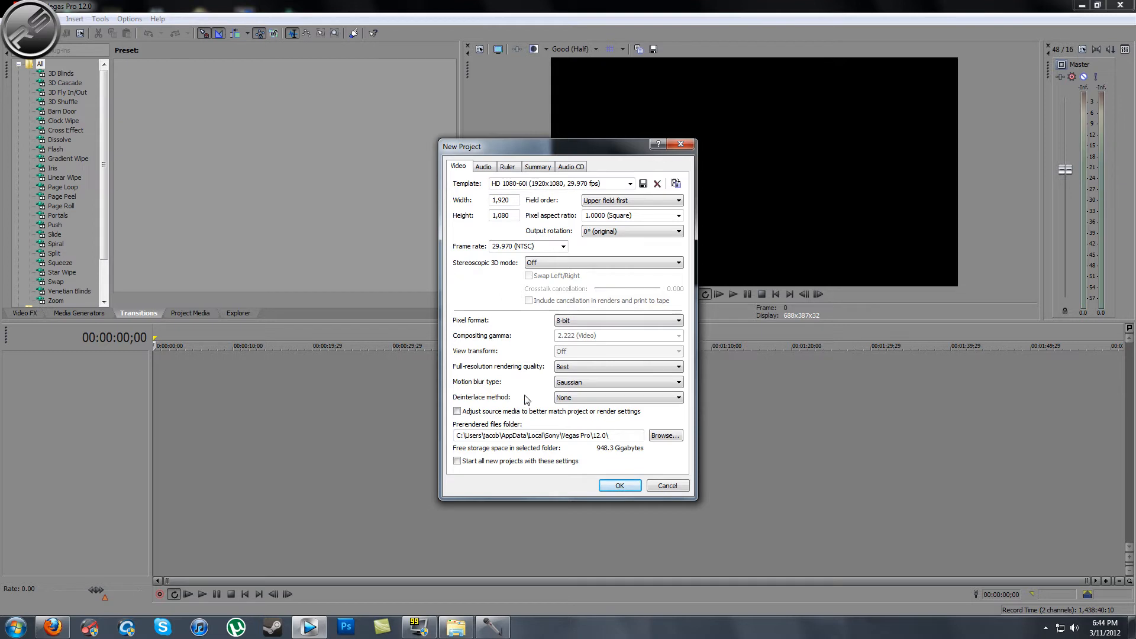
{"action": "left_click", "coordinate": [579, 402]}
{"action": "left_click", "coordinate": [579, 401]}
Review the new project's audio, ruler, summary and audio CD settings, and return to the video settings
{"action": "left_click", "coordinate": [482, 167]}
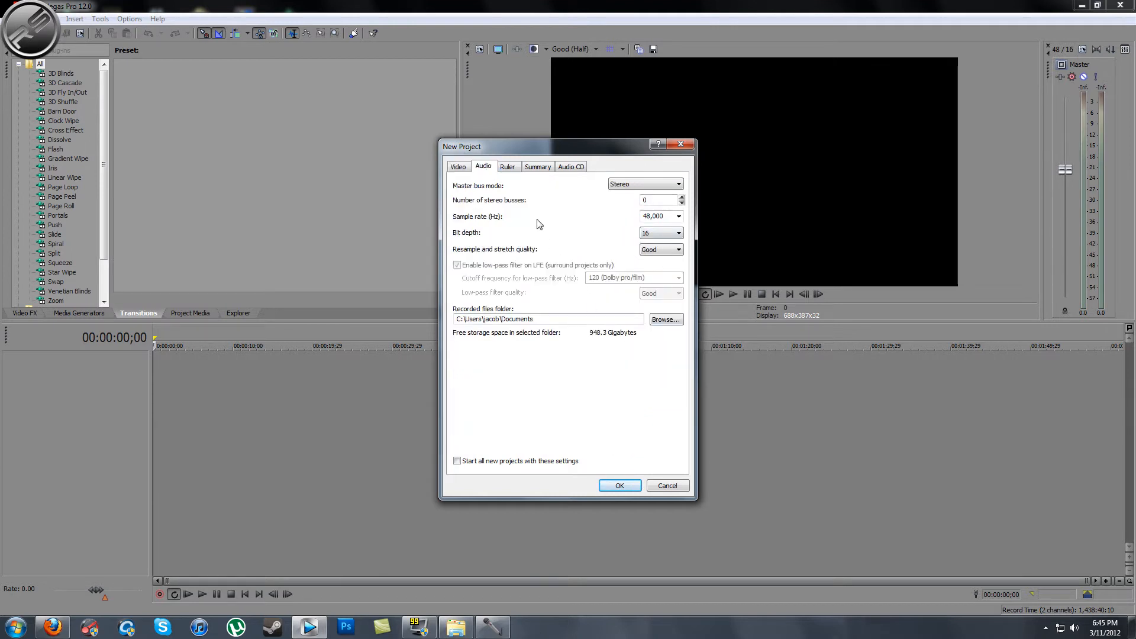
{"action": "left_click", "coordinate": [508, 168]}
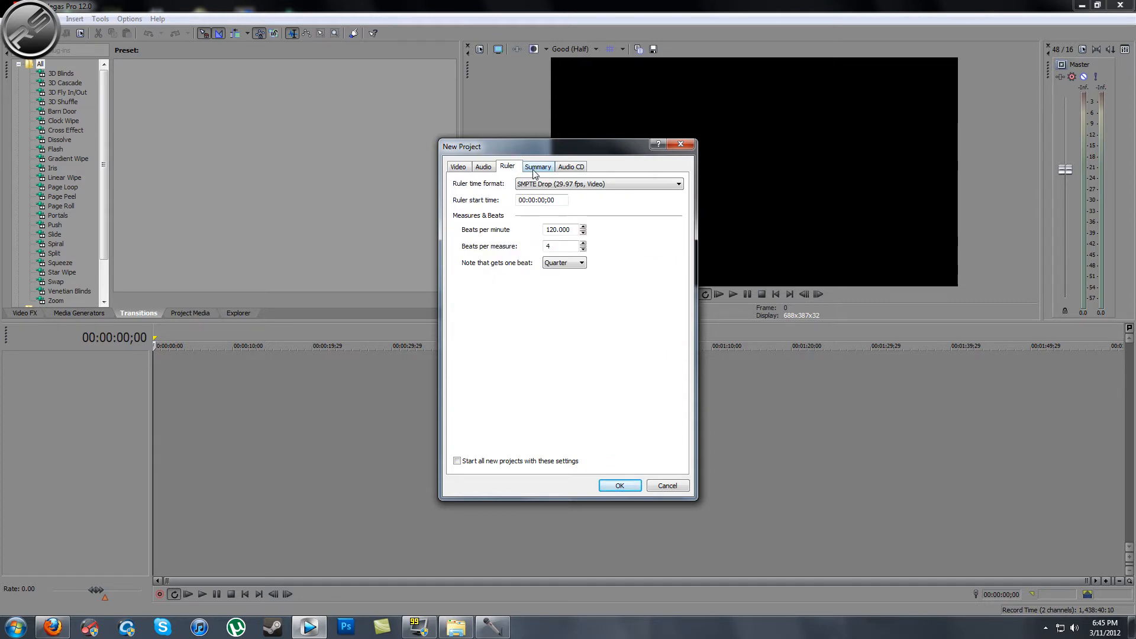
{"action": "left_click", "coordinate": [534, 168]}
{"action": "left_click", "coordinate": [570, 167]}
{"action": "left_click", "coordinate": [460, 167]}
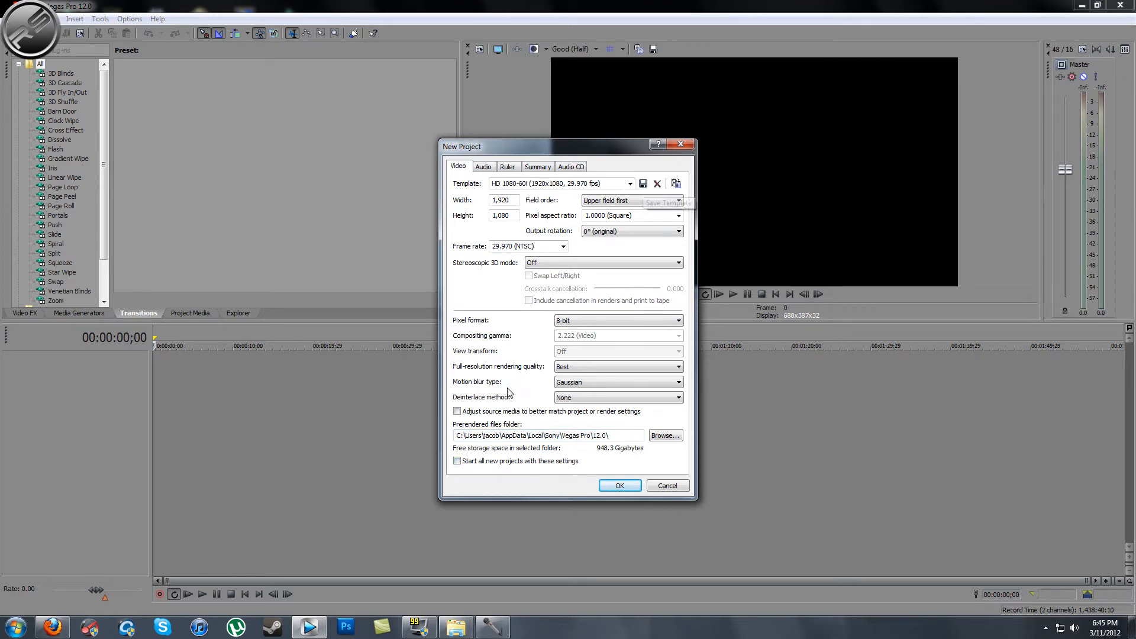
Make these settings the default for all new projects and create the project
{"action": "left_click", "coordinate": [460, 458]}
{"action": "left_click", "coordinate": [613, 488]}
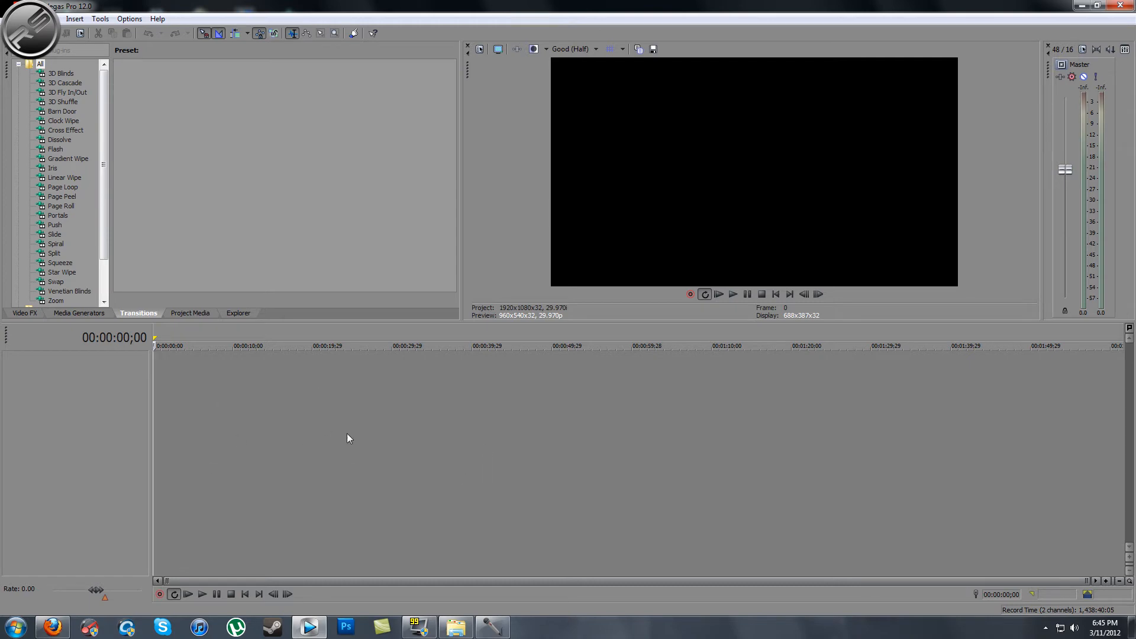
Add an iw3mp gameplay clip from the Fraps Movies folder to the timeline, declining to match the project video settings to it
{"action": "left_click", "coordinate": [456, 626]}
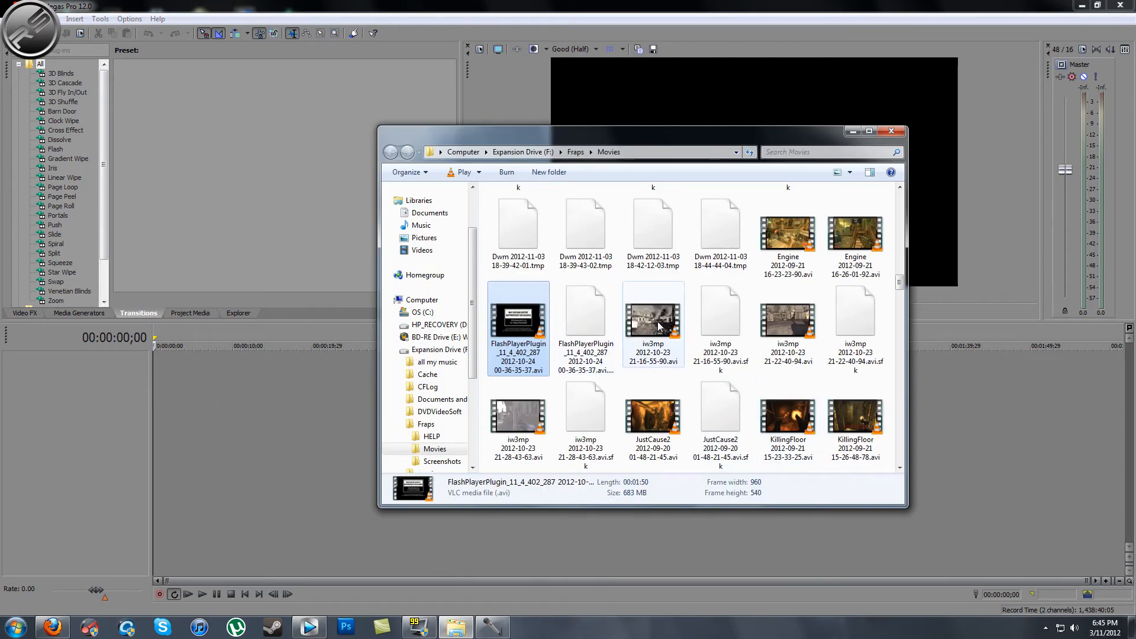
{"action": "left_click", "coordinate": [662, 329]}
{"action": "left_click", "coordinate": [784, 346]}
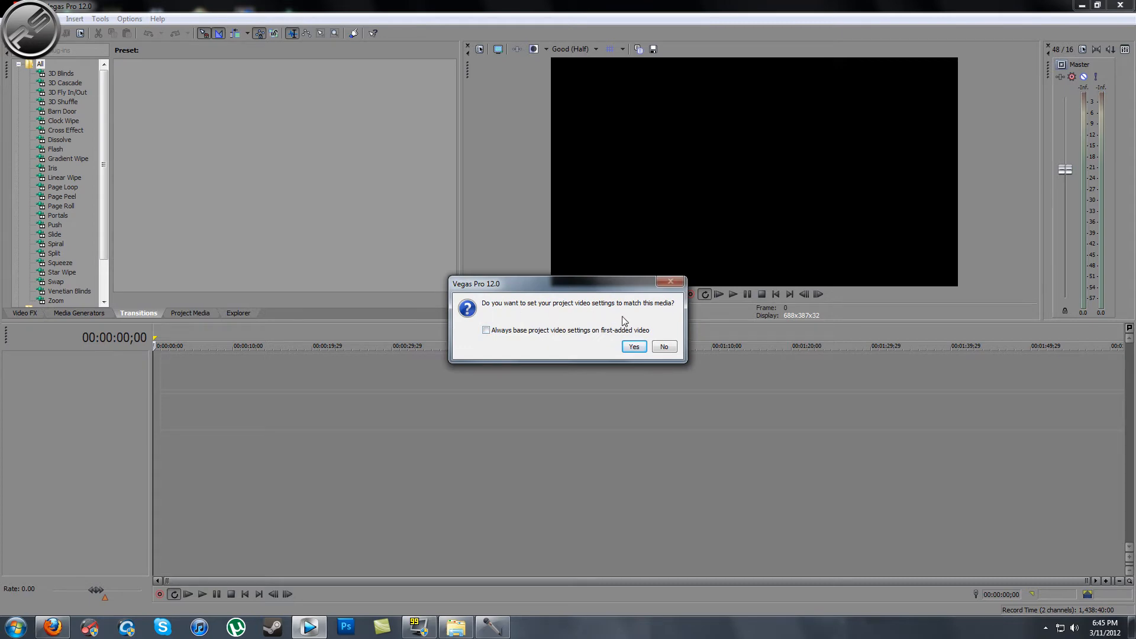
{"action": "left_click", "coordinate": [663, 347]}
Scrub through the start of the gameplay clip and place the playhead at about 00:00:47;18
{"action": "left_click", "coordinate": [187, 342]}
{"action": "left_click", "coordinate": [225, 335]}
{"action": "left_click", "coordinate": [279, 332]}
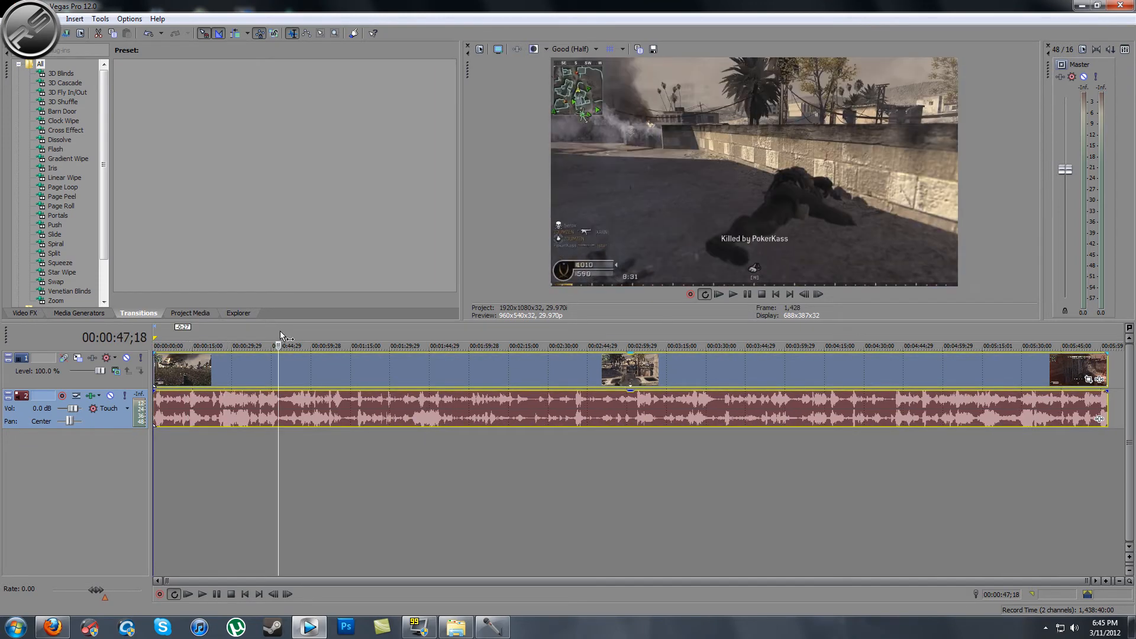
Lower the audio track's volume to -31.7 dB and preview the clip by pausing and resuming playback
{"action": "left_click_drag", "start_coordinate": [70, 412], "coordinate": [60, 413]}
{"action": "left_click", "coordinate": [216, 596]}
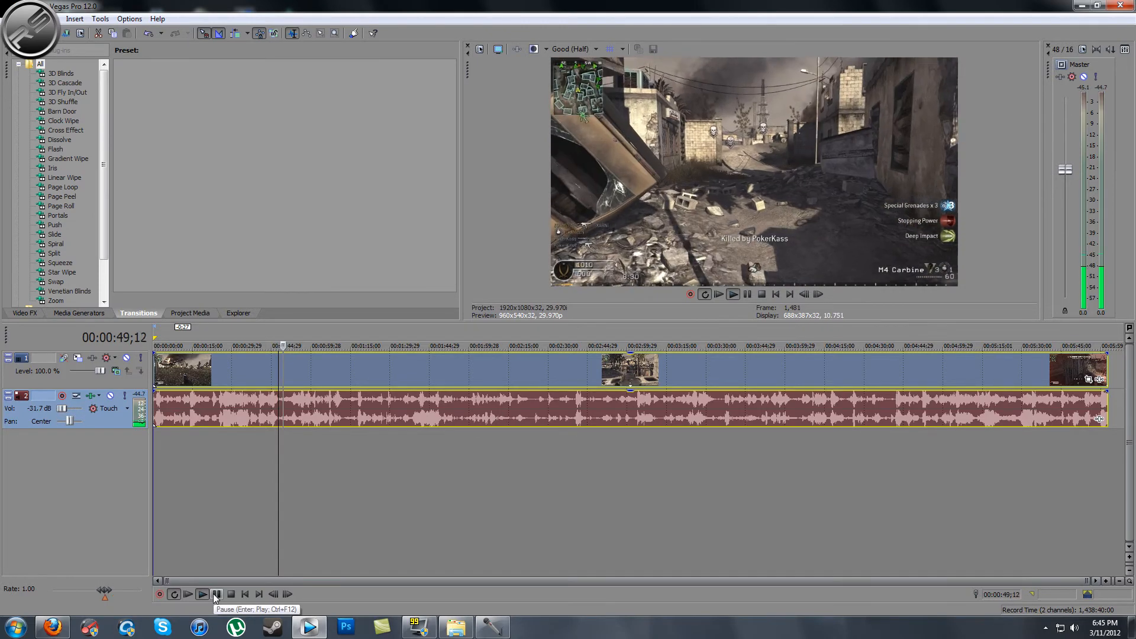
{"action": "left_click", "coordinate": [215, 596]}
{"action": "left_click", "coordinate": [215, 595]}
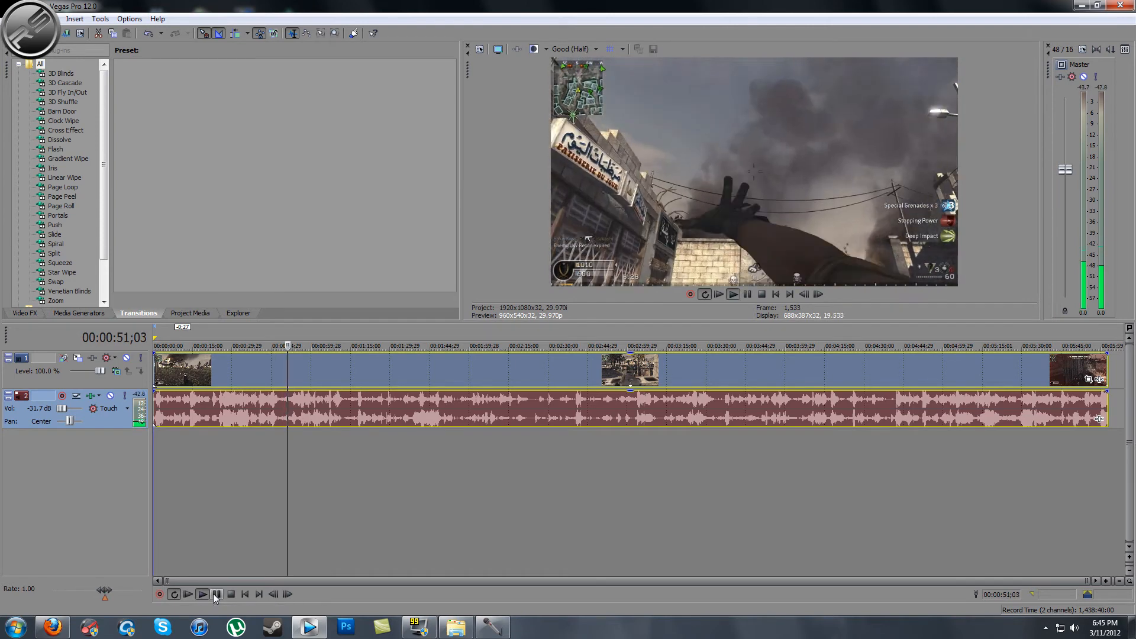
Pause playback and disable resampling for the gameplay video clip on the timeline
{"action": "left_click", "coordinate": [215, 595]}
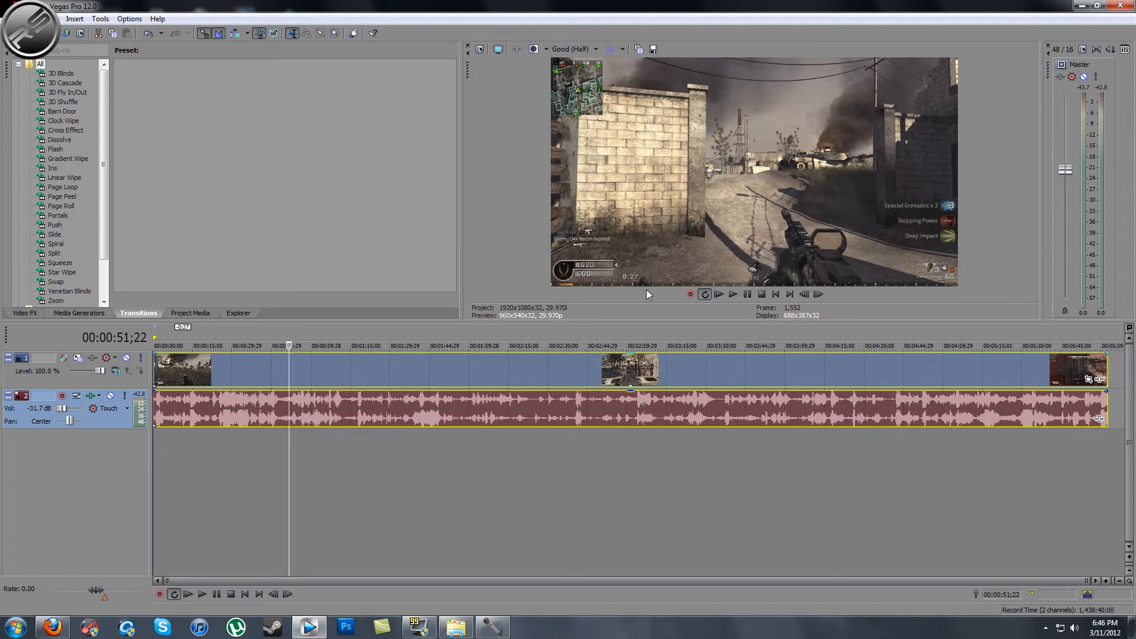
{"action": "right_click", "coordinate": [298, 367]}
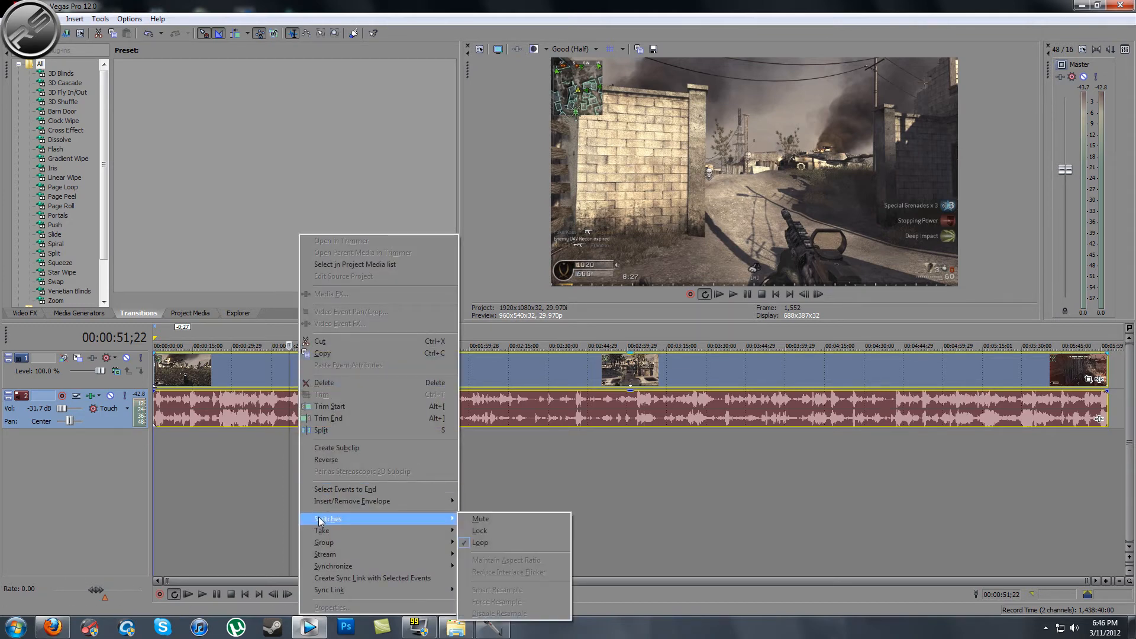
{"action": "mouse_move", "coordinate": [347, 531]}
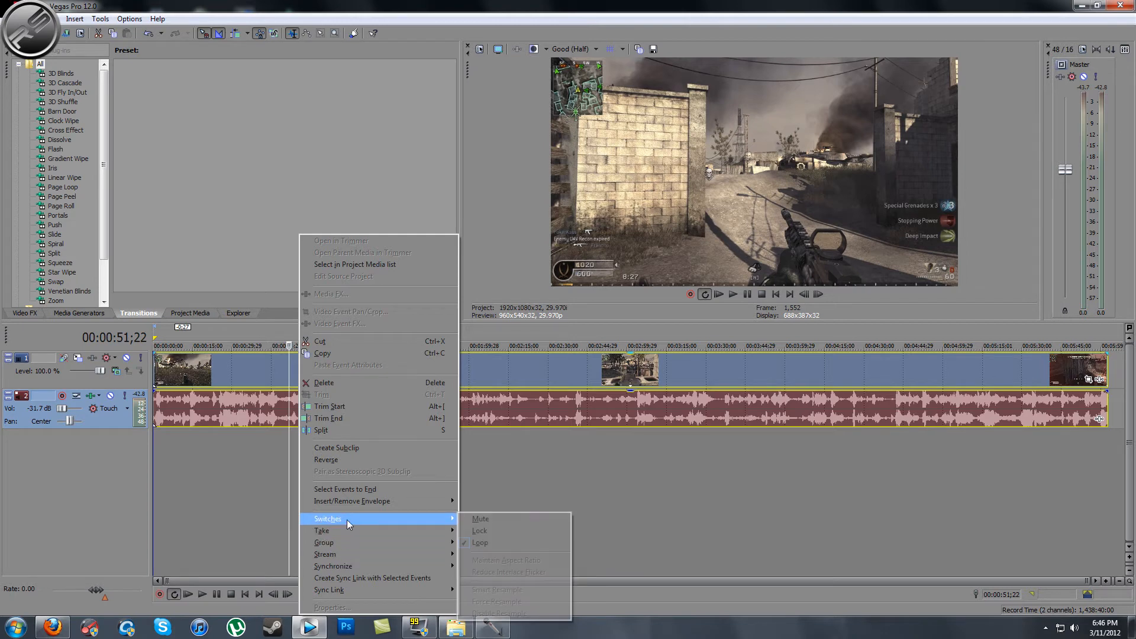
{"action": "left_click", "coordinate": [519, 602]}
{"action": "left_click", "coordinate": [265, 408]}
{"action": "right_click", "coordinate": [265, 408]}
{"action": "mouse_move", "coordinate": [343, 519]}
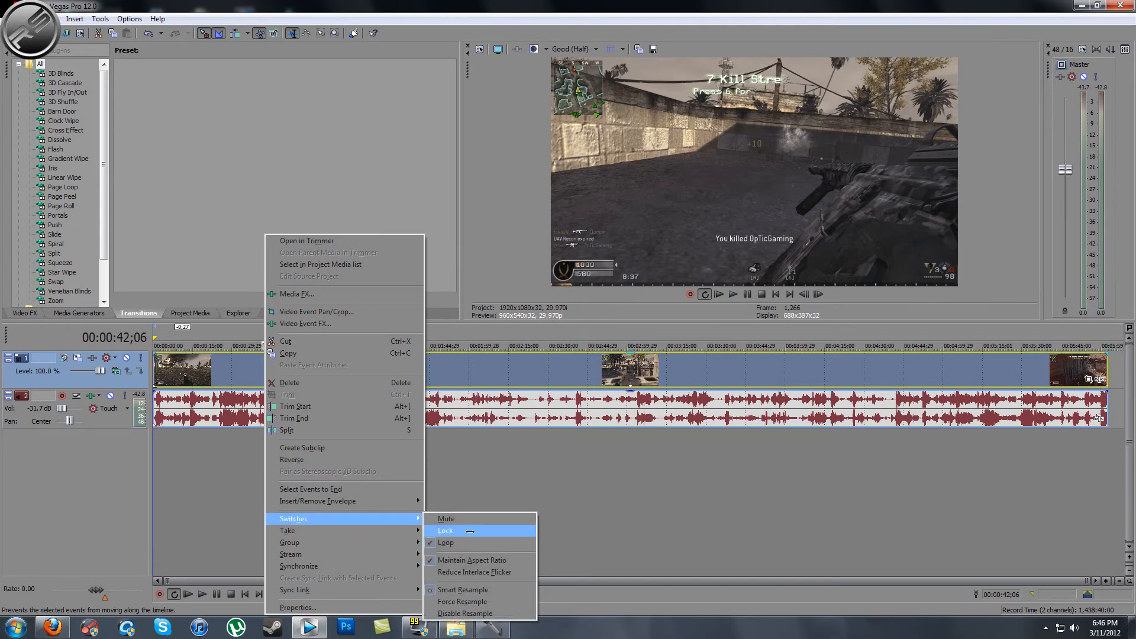
{"action": "left_click", "coordinate": [488, 613]}
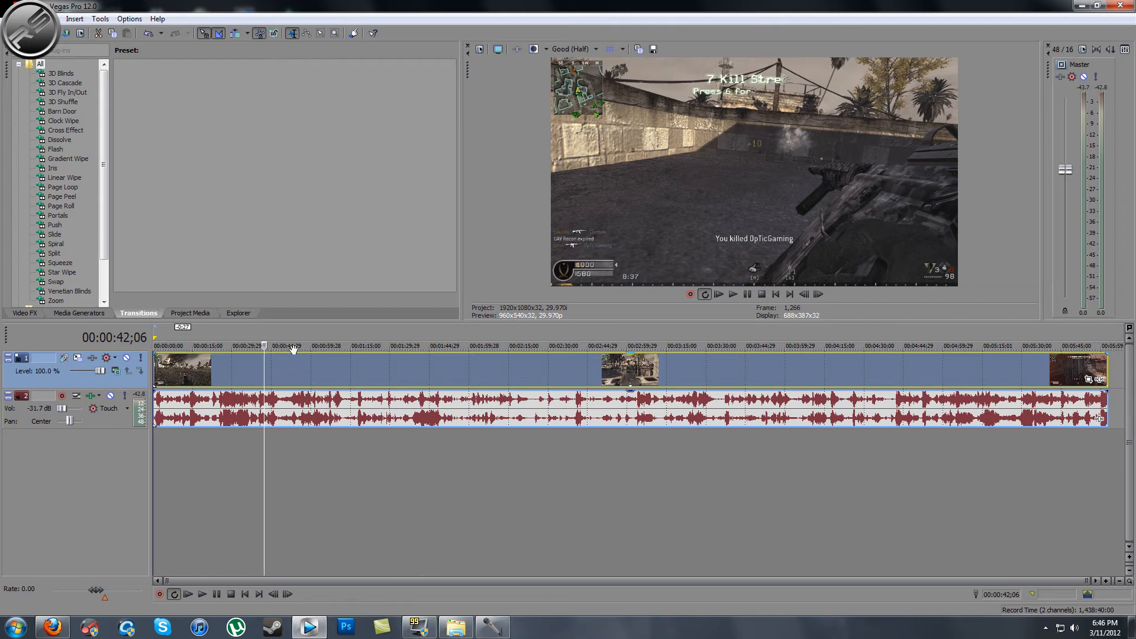
Place the playhead at about 00:00:41;02 and examine the presets of several video effects, such as Color Corrector, Channel Blend, Light Rays and Levels
{"action": "left_click", "coordinate": [248, 332]}
{"action": "left_click", "coordinate": [261, 331]}
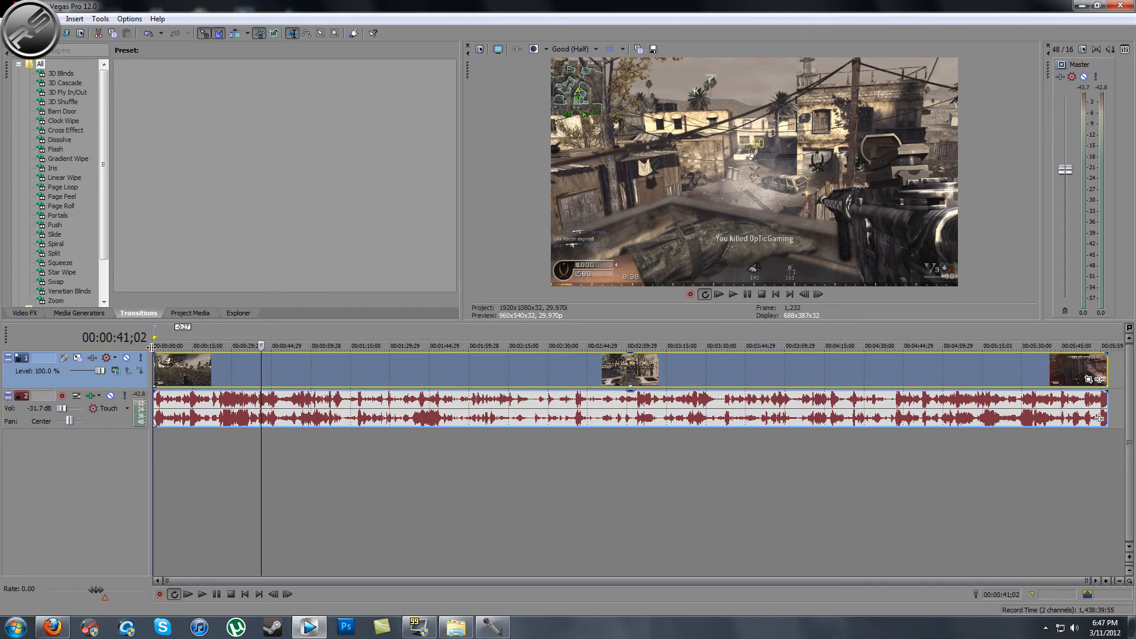
{"action": "left_click", "coordinate": [28, 313]}
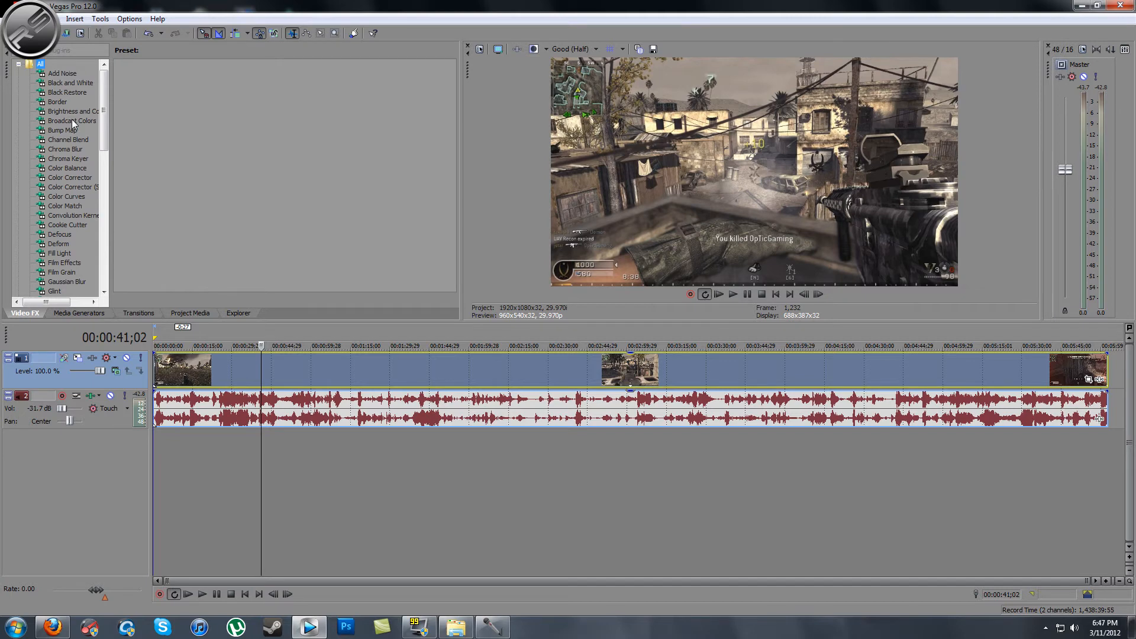
{"action": "left_click", "coordinate": [66, 178]}
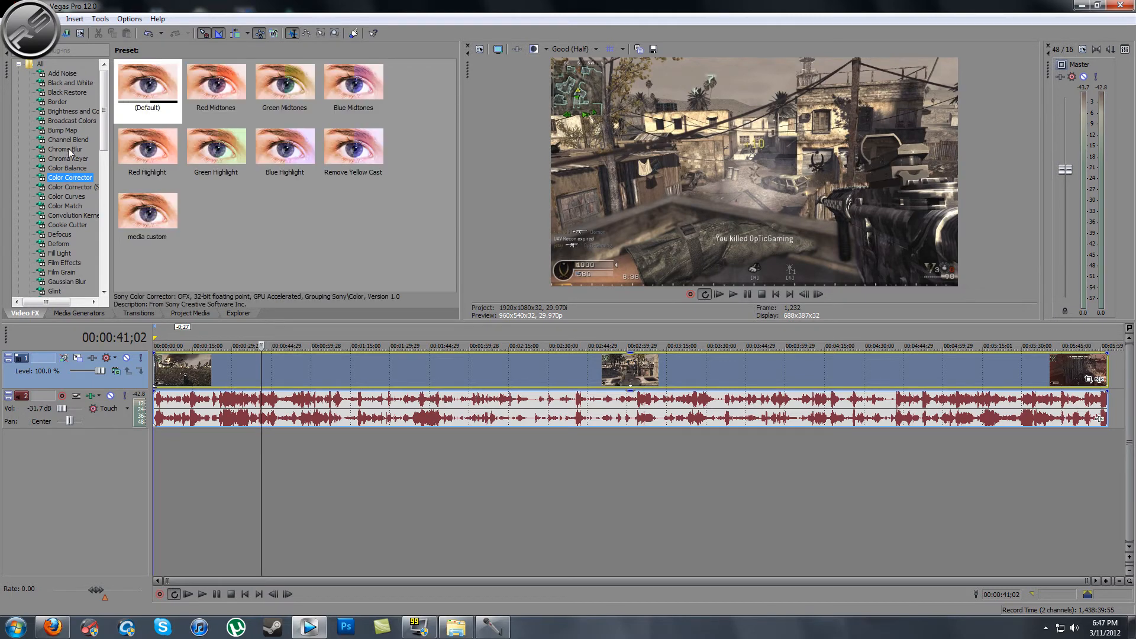
{"action": "left_click", "coordinate": [68, 140]}
{"action": "left_click", "coordinate": [65, 196]}
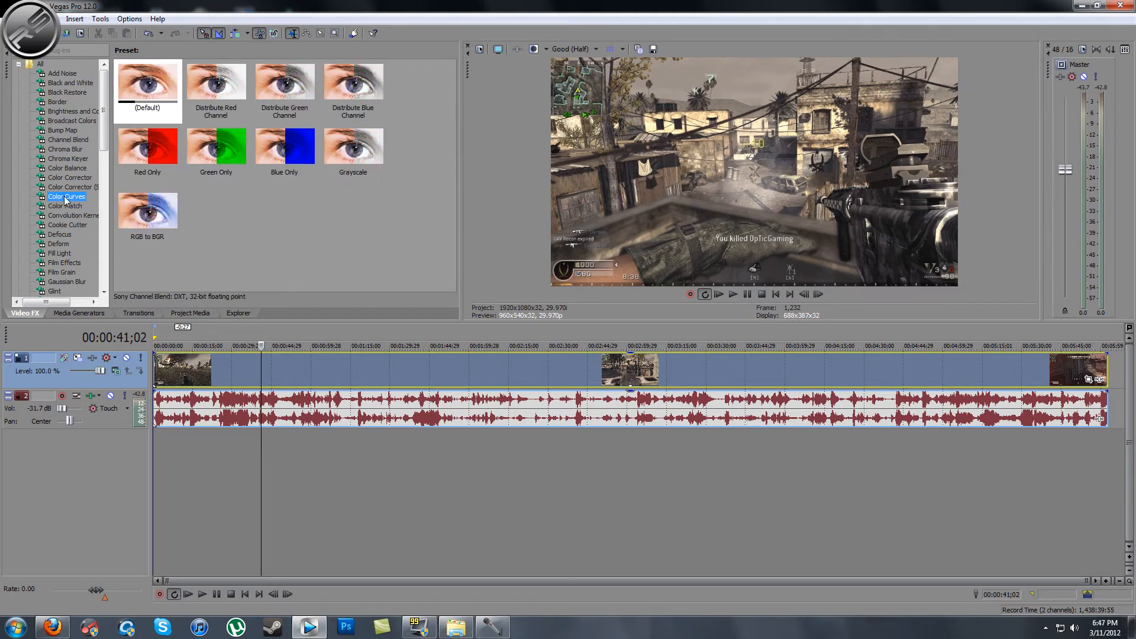
{"action": "scroll", "coordinate": [65, 231], "scroll_direction": "down", "scroll_amount": 6}
{"action": "left_click", "coordinate": [65, 244]}
{"action": "scroll", "coordinate": [65, 254], "scroll_direction": "down", "scroll_amount": 6}
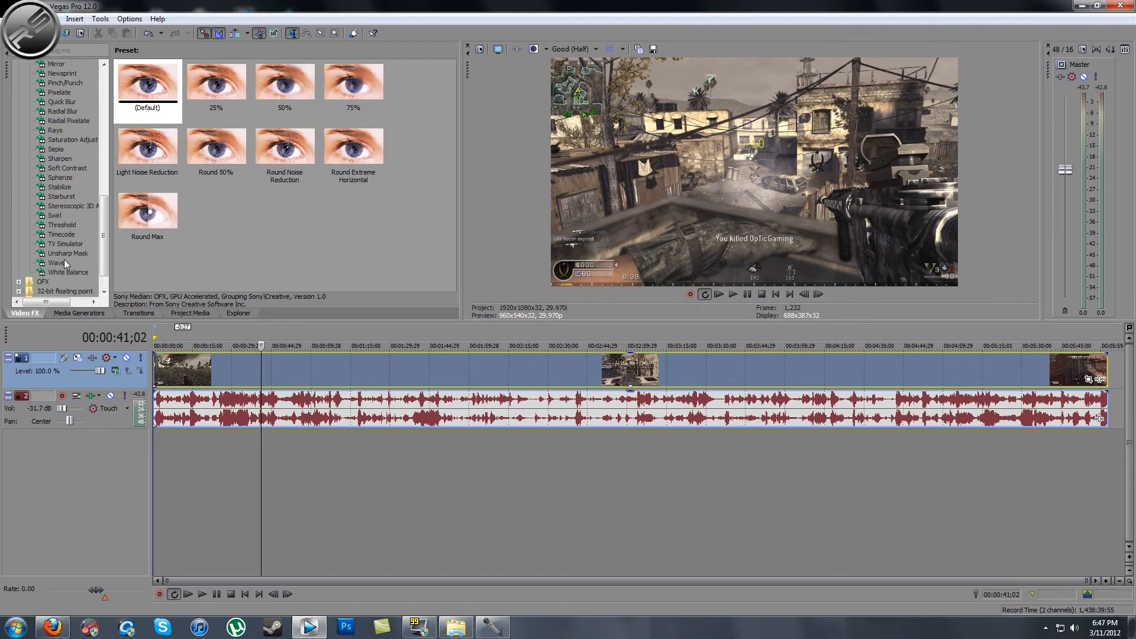
{"action": "scroll", "coordinate": [66, 264], "scroll_direction": "down", "scroll_amount": 1}
{"action": "left_click", "coordinate": [64, 264]}
{"action": "scroll", "coordinate": [65, 251], "scroll_direction": "up", "scroll_amount": 1}
{"action": "left_click", "coordinate": [68, 226]}
{"action": "scroll", "coordinate": [73, 219], "scroll_direction": "up", "scroll_amount": 1}
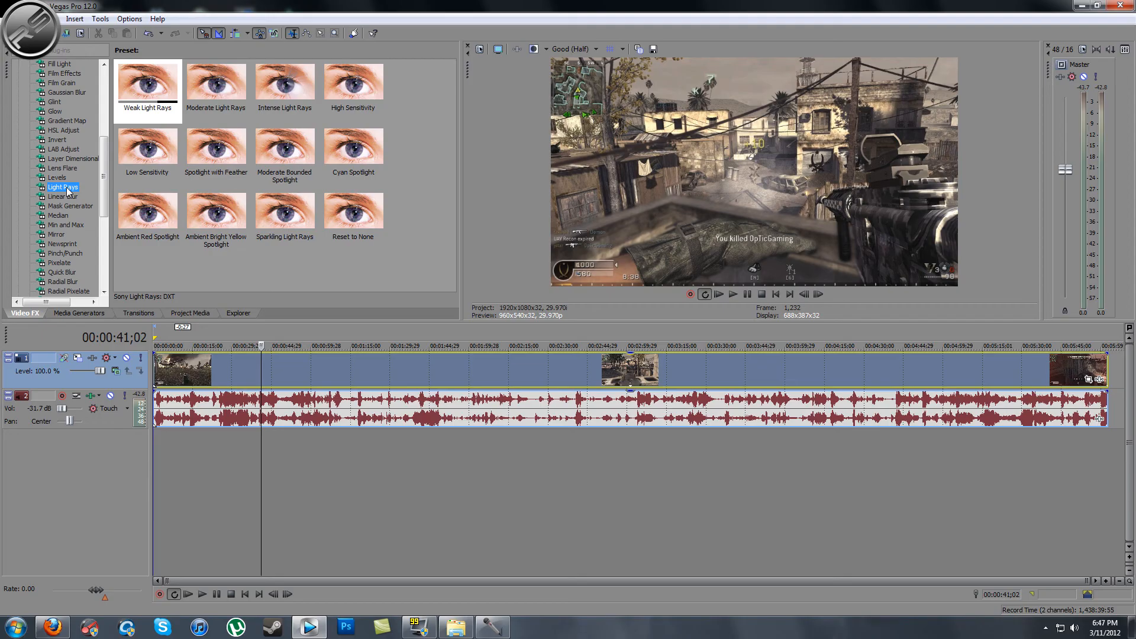
{"action": "key", "text": "Up"}
{"action": "scroll", "coordinate": [74, 177], "scroll_direction": "up", "scroll_amount": 4}
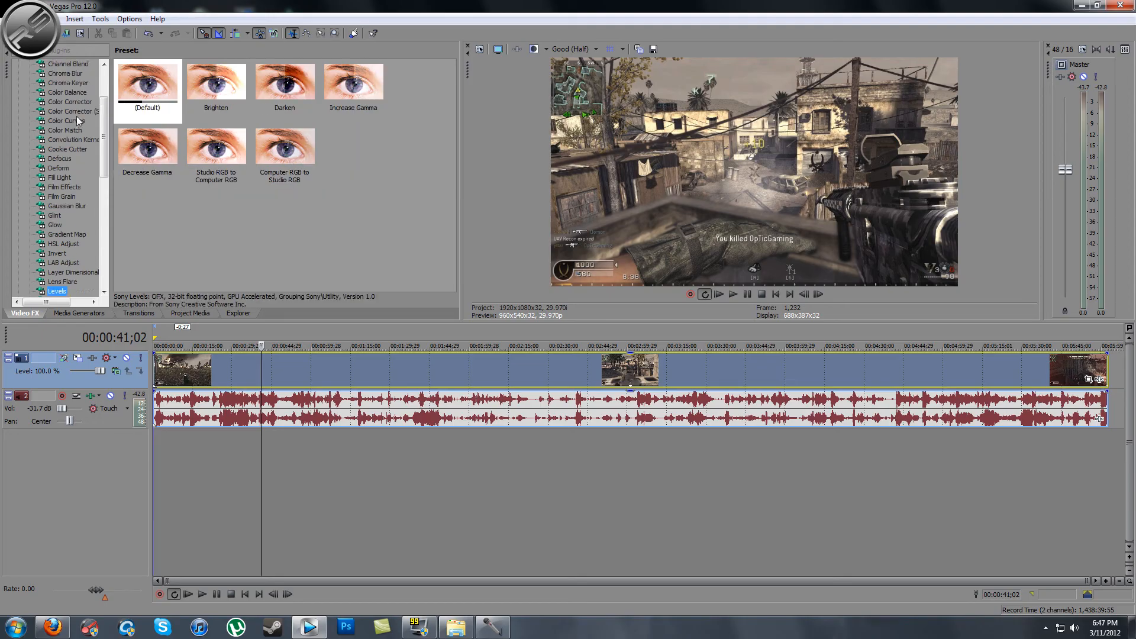
Apply the default Brightness and Contrast effect to the whole video track and keep the preview visible beside its settings
{"action": "left_click", "coordinate": [69, 112]}
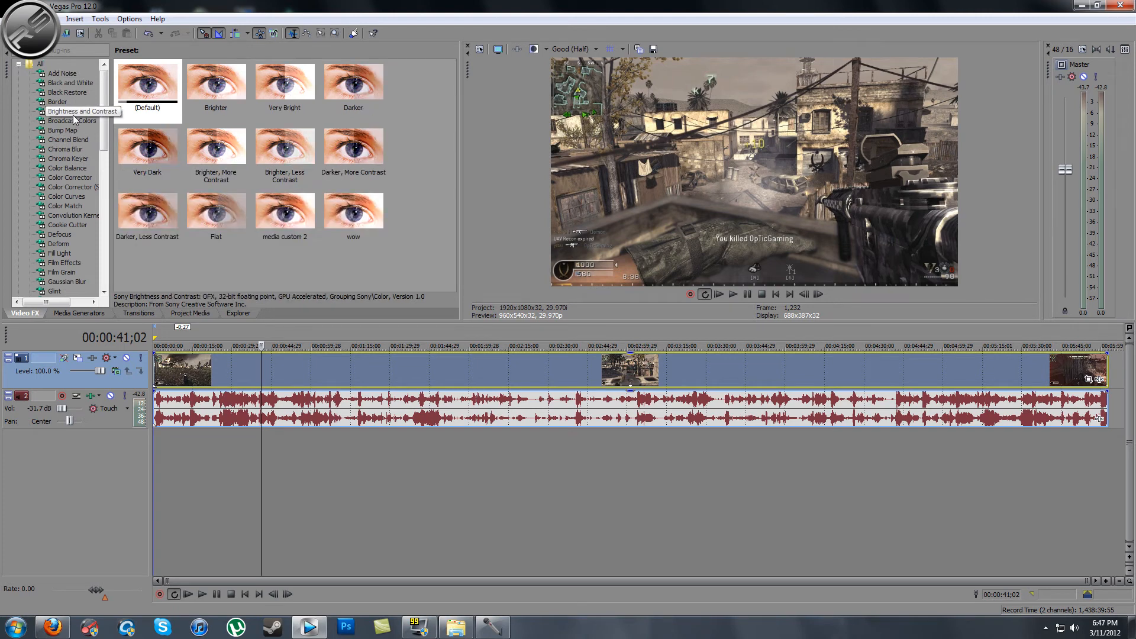
{"action": "left_click_drag", "start_coordinate": [147, 89], "coordinate": [59, 376]}
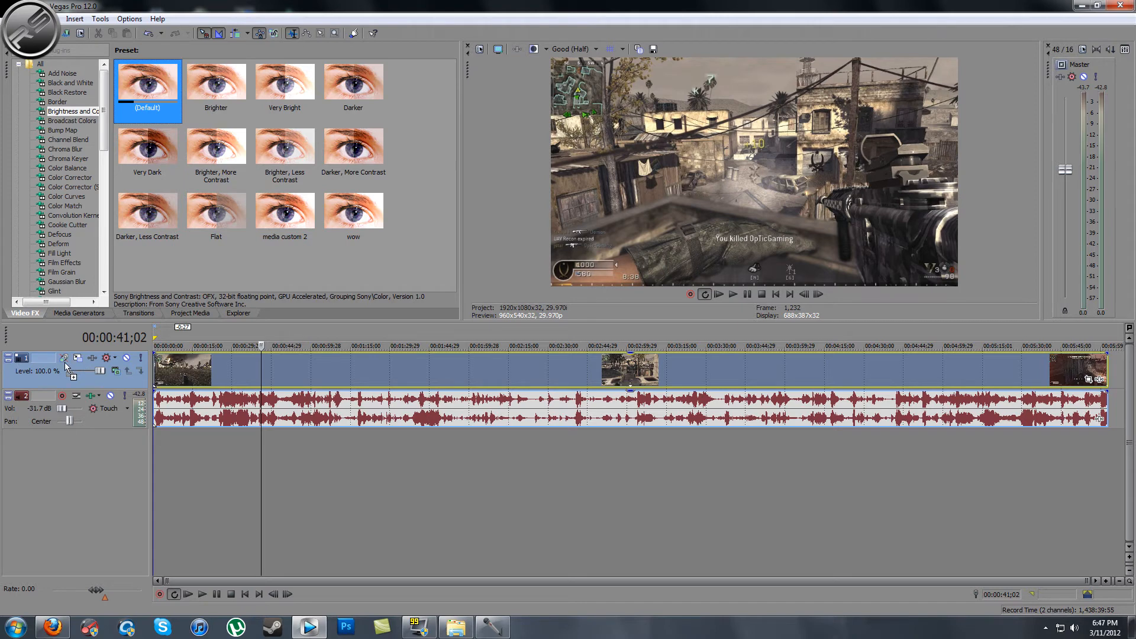
{"action": "left_click_drag", "start_coordinate": [90, 368], "coordinate": [90, 368]}
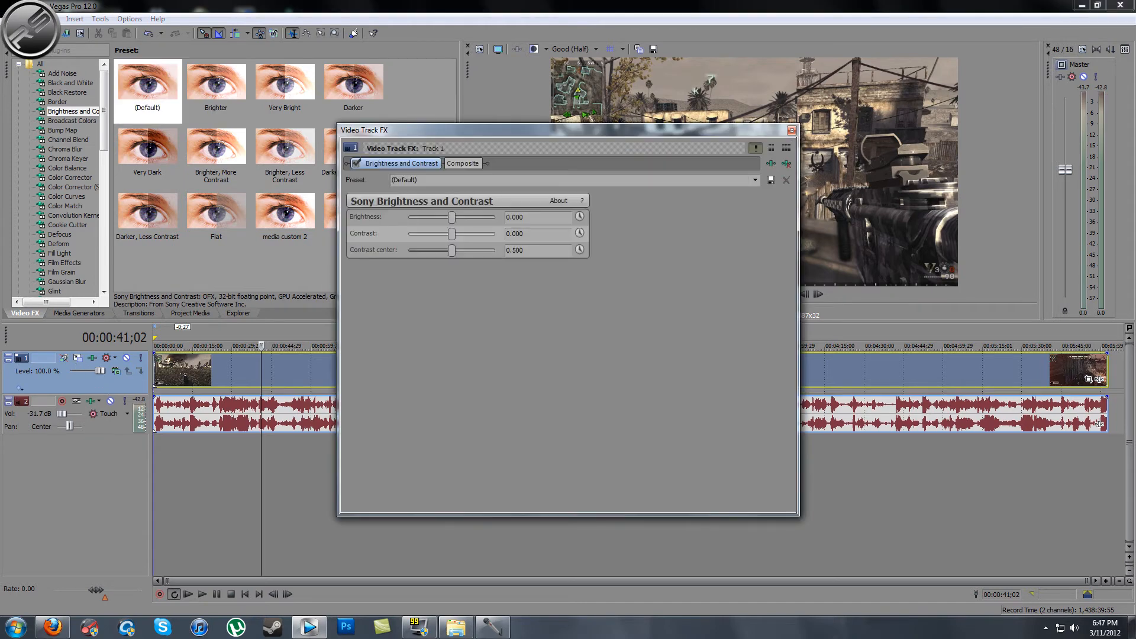
{"action": "left_click_drag", "start_coordinate": [530, 131], "coordinate": [271, 203]}
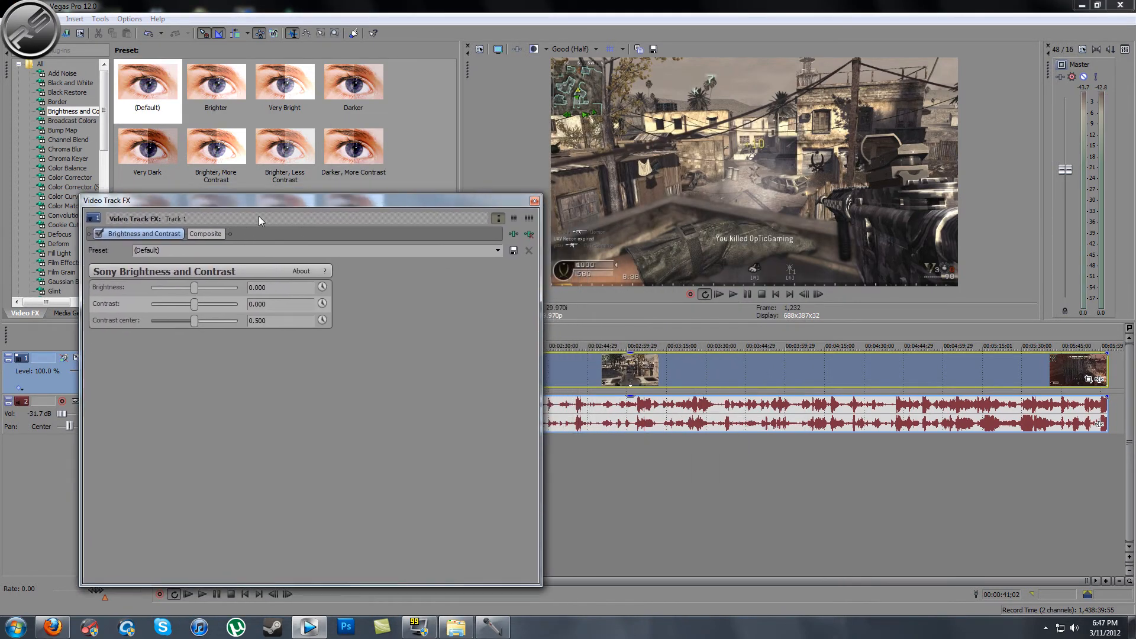
Set the track's contrast to 0.211 and brightness to 0.020, and check the look at several points of the clip, ending at 00:02:52;10
{"action": "left_click_drag", "start_coordinate": [196, 305], "coordinate": [204, 304]}
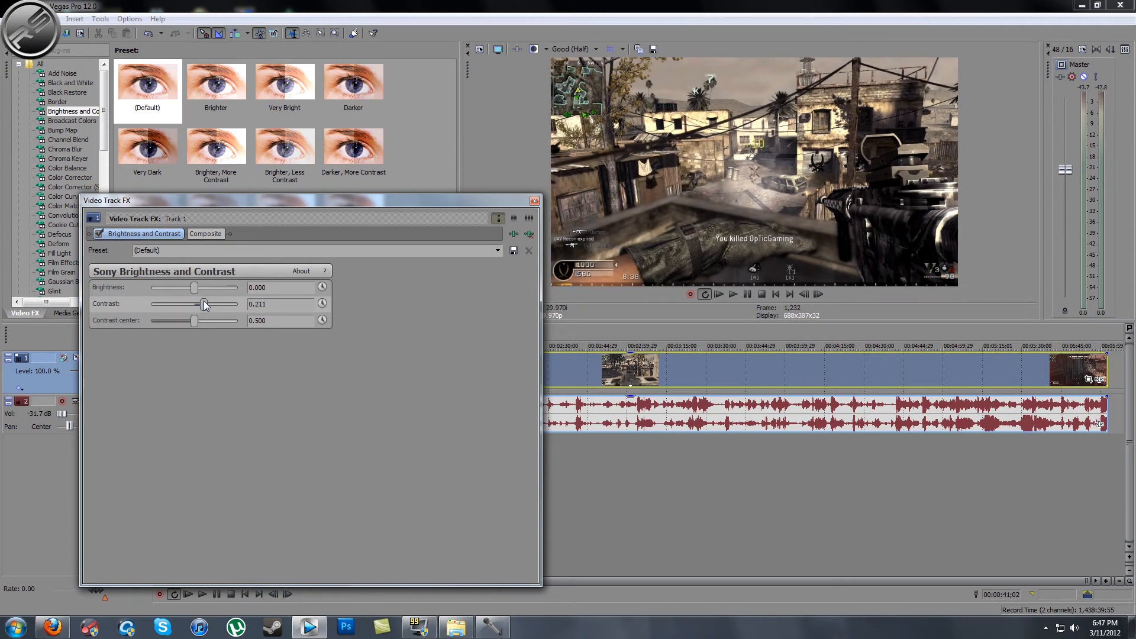
{"action": "left_click_drag", "start_coordinate": [198, 289], "coordinate": [200, 288]}
{"action": "left_click", "coordinate": [601, 336]}
{"action": "left_click_drag", "start_coordinate": [621, 330], "coordinate": [679, 333]}
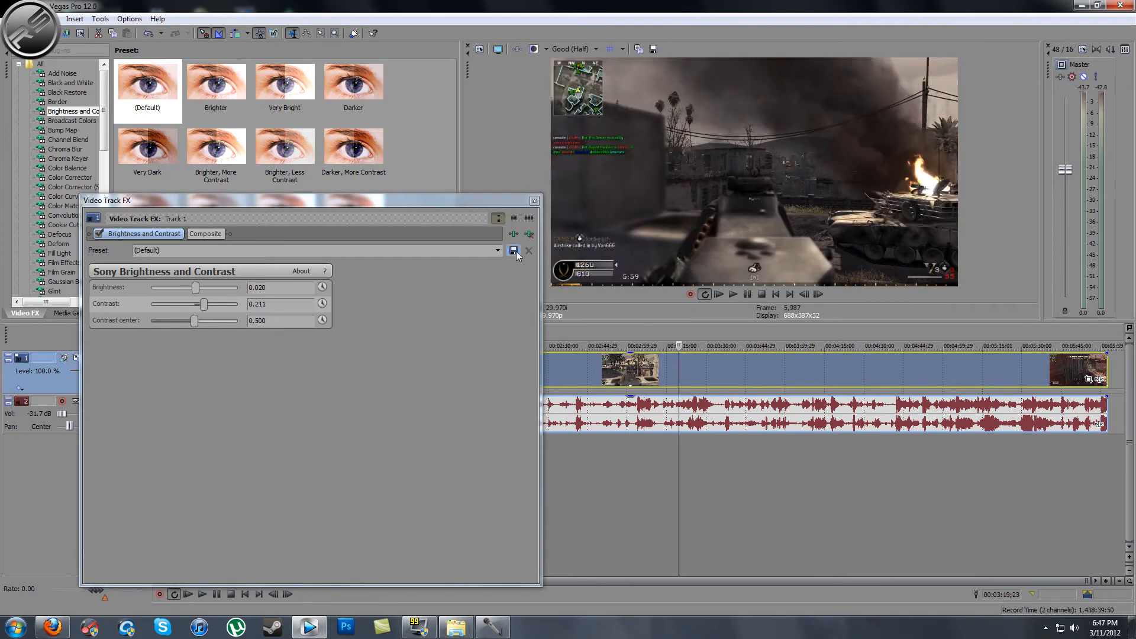
{"action": "left_click", "coordinate": [533, 49]}
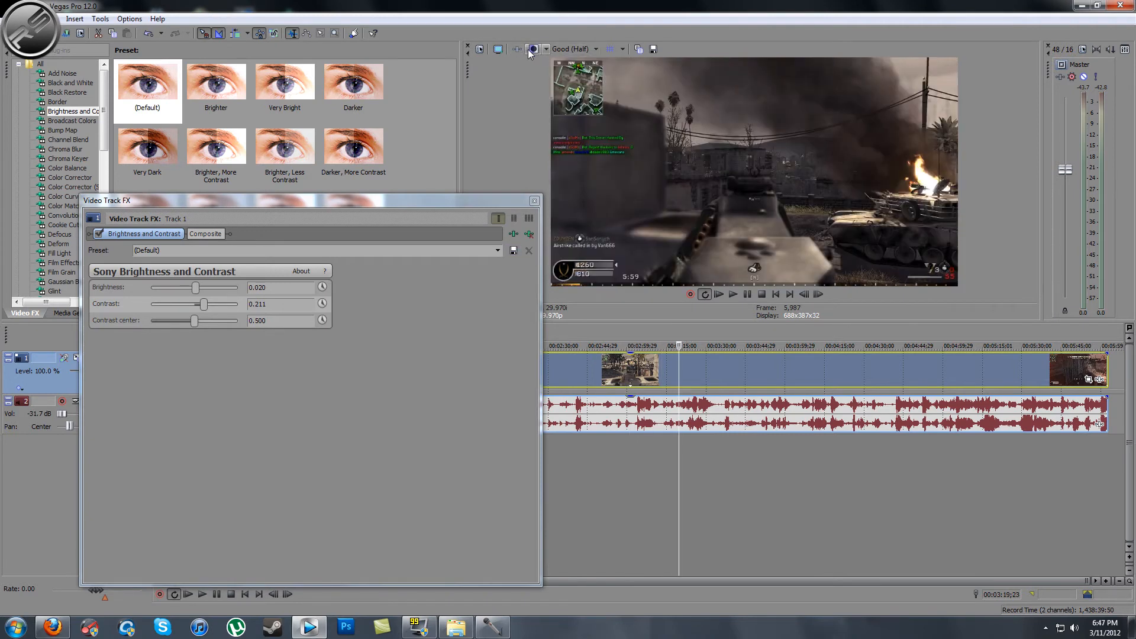
{"action": "left_click", "coordinate": [657, 334]}
{"action": "left_click", "coordinate": [607, 329]}
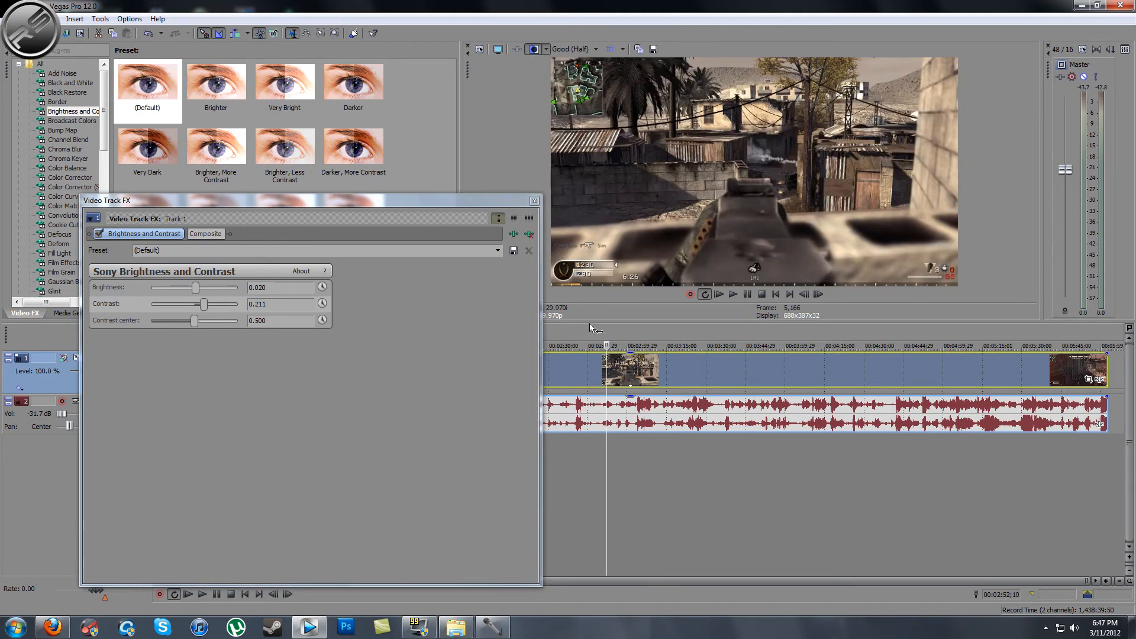
Try a contrast of 0.646, settle on 0.197, and close the track effect settings
{"action": "left_click", "coordinate": [204, 304]}
{"action": "left_click_drag", "start_coordinate": [204, 303], "coordinate": [223, 305]}
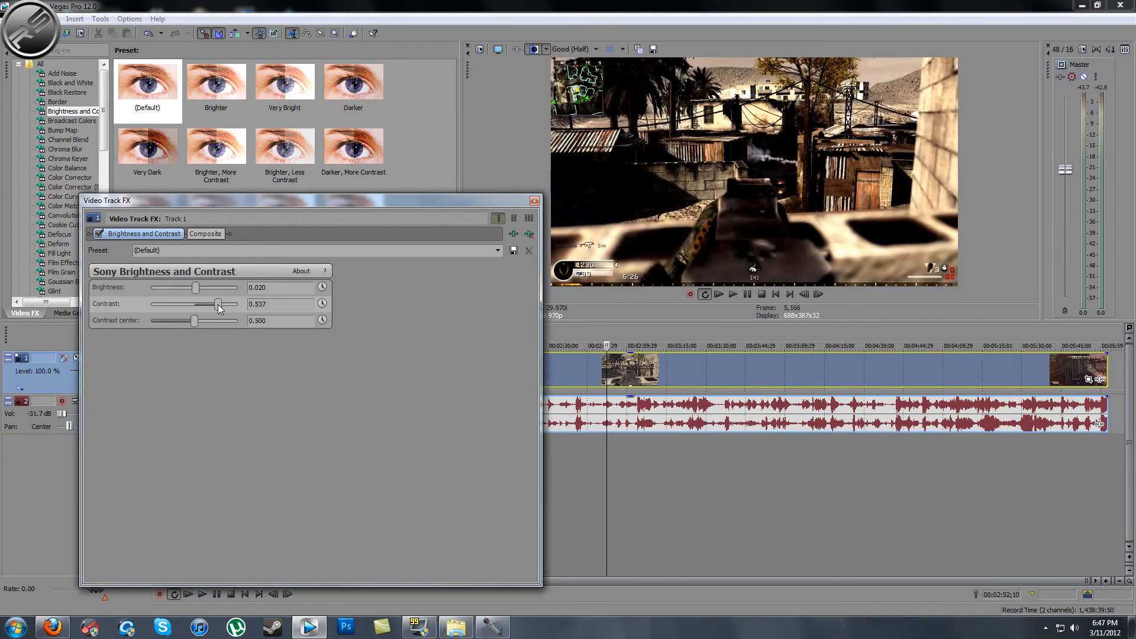
{"action": "left_click", "coordinate": [525, 51]}
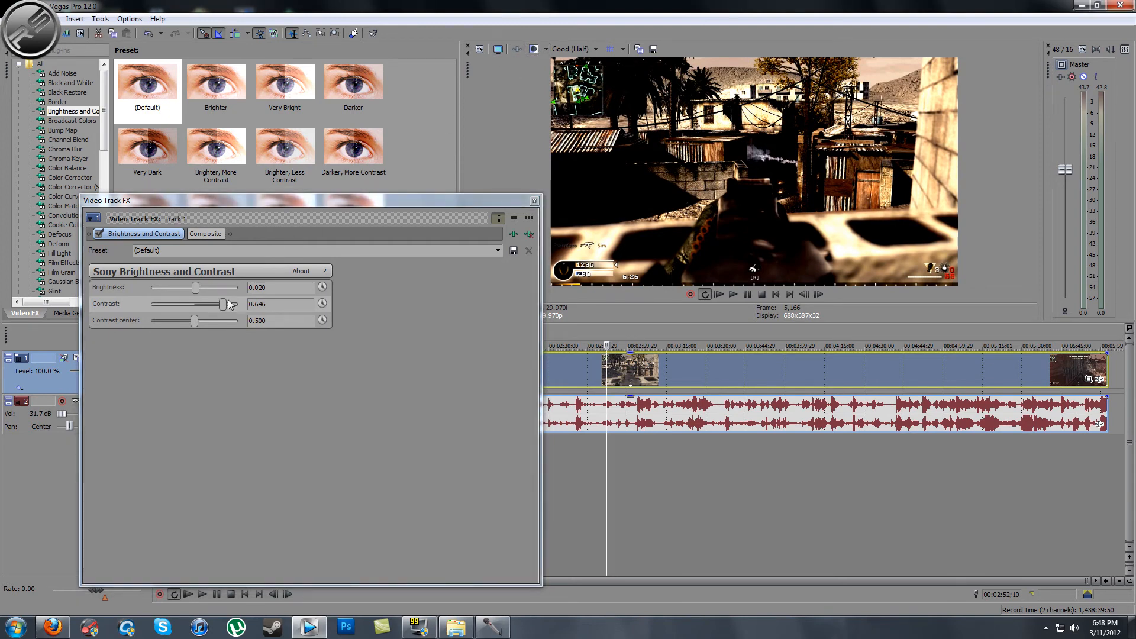
{"action": "left_click_drag", "start_coordinate": [223, 304], "coordinate": [203, 306]}
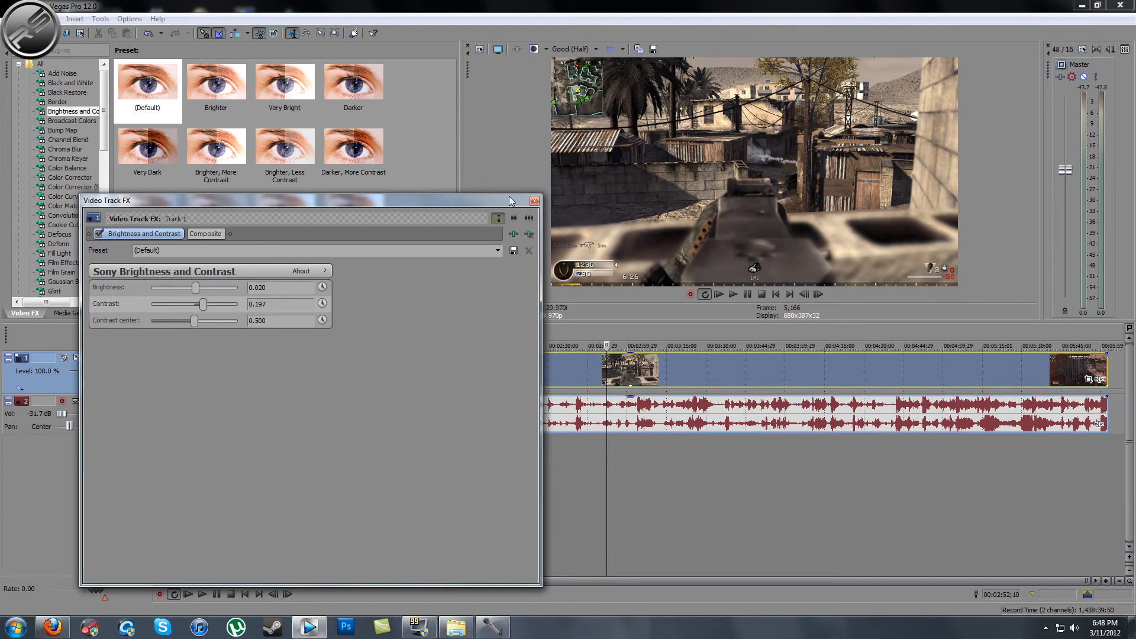
{"action": "left_click", "coordinate": [535, 201]}
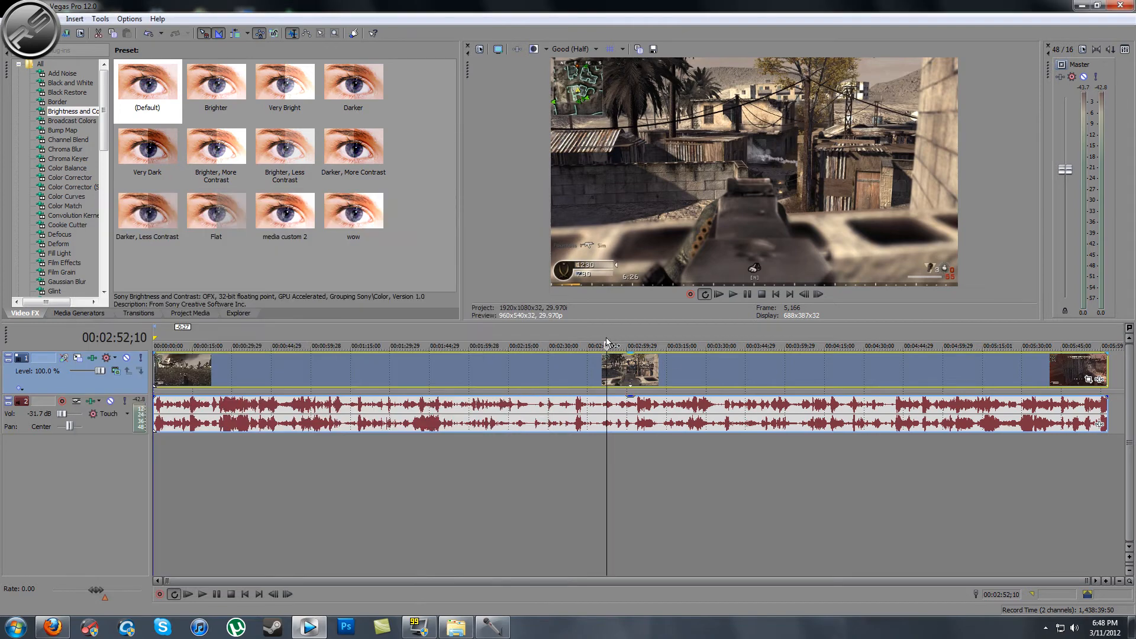
Examine the adjusted picture at various points of the gameplay clip, ending at about 00:02:09;07
{"action": "left_click", "coordinate": [619, 328]}
{"action": "left_click", "coordinate": [636, 329]}
{"action": "left_click", "coordinate": [665, 329]}
{"action": "left_click", "coordinate": [593, 329]}
{"action": "left_click", "coordinate": [473, 328]}
{"action": "left_click", "coordinate": [507, 333]}
{"action": "left_click", "coordinate": [474, 335]}
{"action": "left_click", "coordinate": [497, 334]}
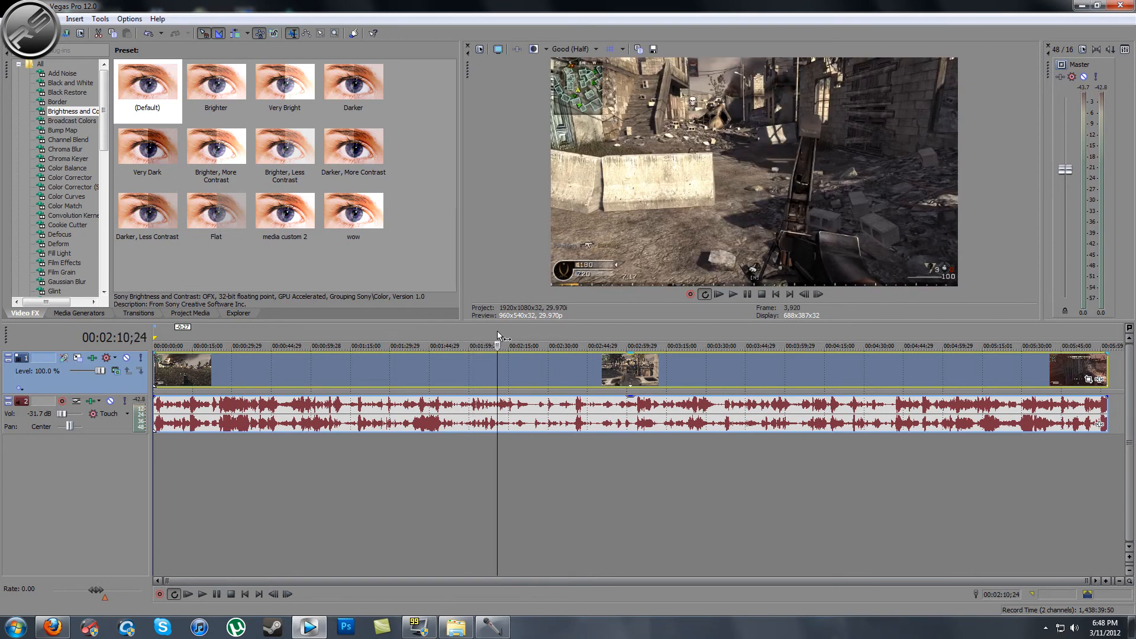
{"action": "left_click", "coordinate": [478, 335]}
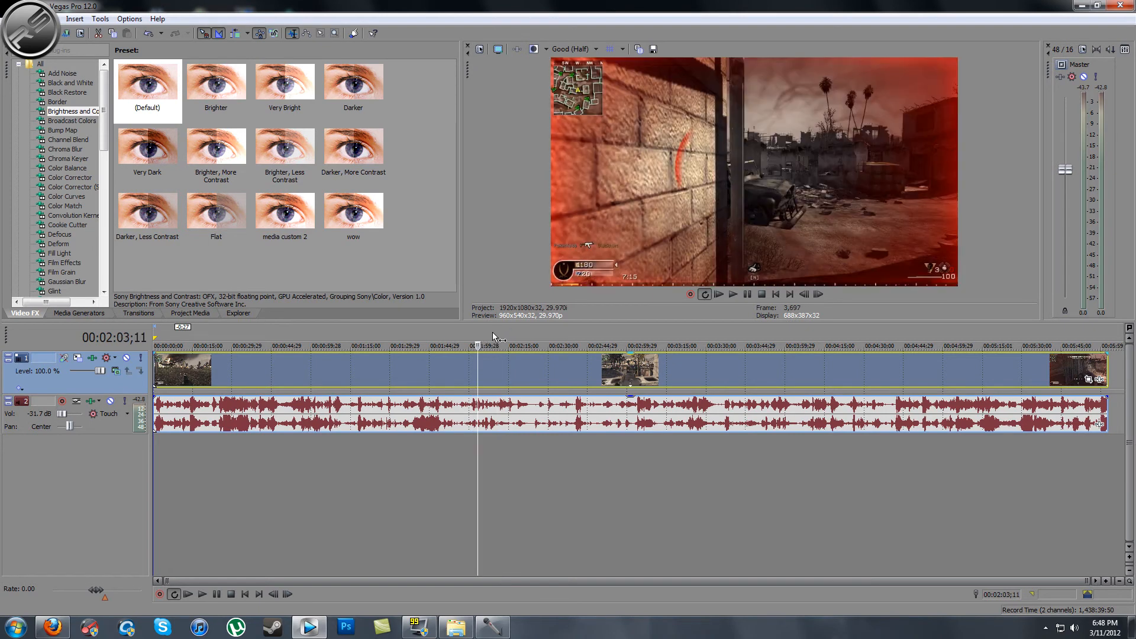
{"action": "left_click", "coordinate": [492, 332]}
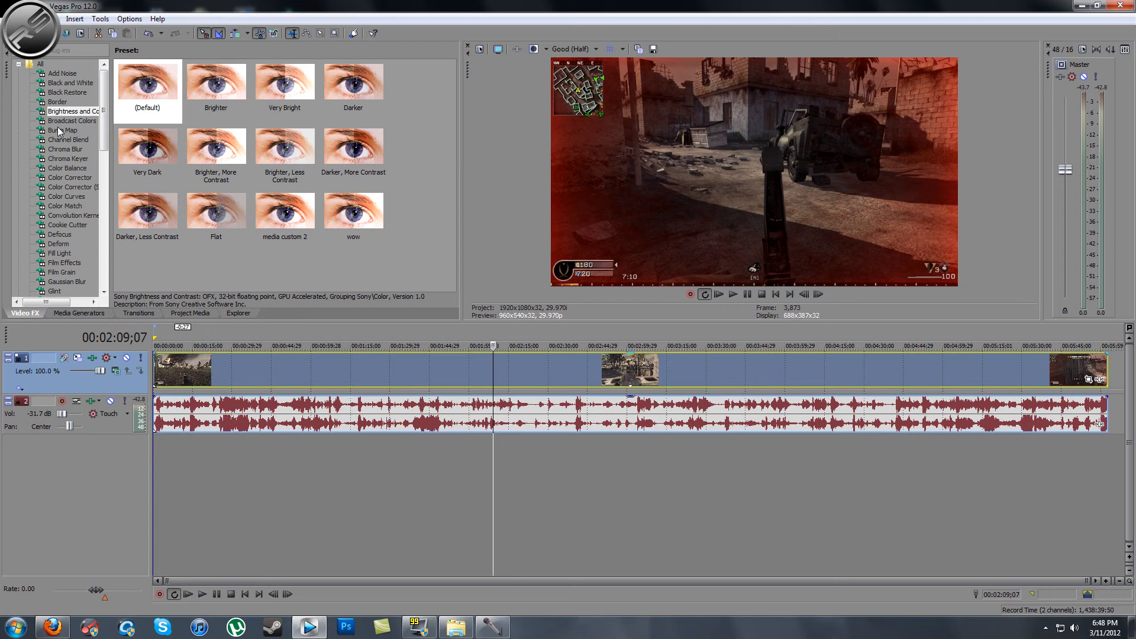
Add the default Color Corrector effect to the video track and place the playhead at about 00:04:35;22 to preview it
{"action": "left_click", "coordinate": [66, 177]}
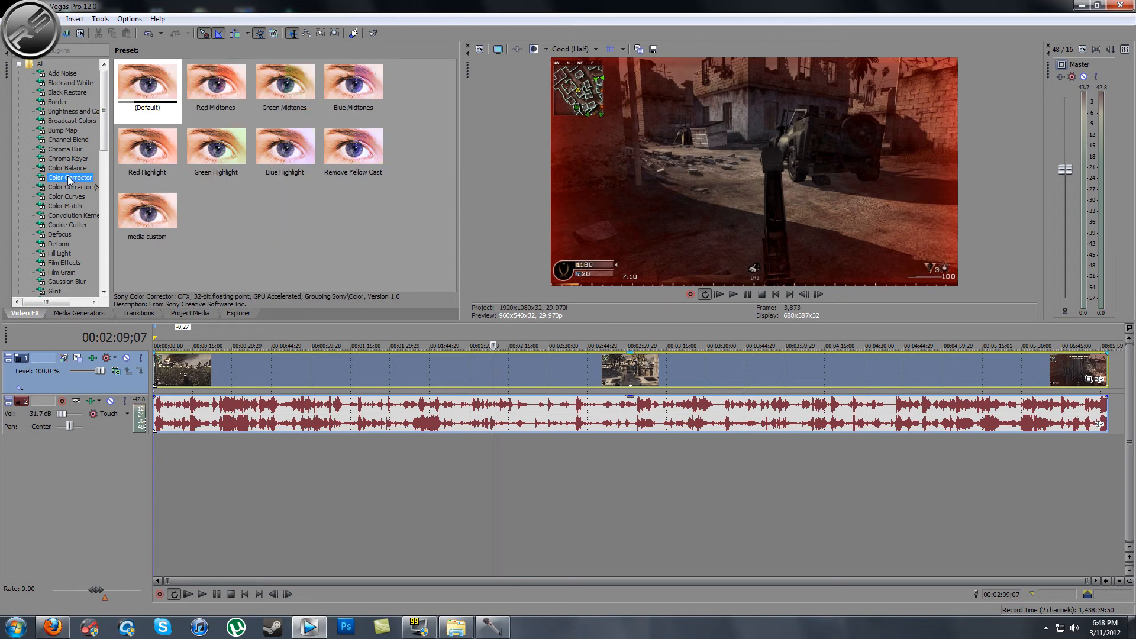
{"action": "left_click_drag", "start_coordinate": [135, 98], "coordinate": [109, 388]}
{"action": "left_click", "coordinate": [840, 343]}
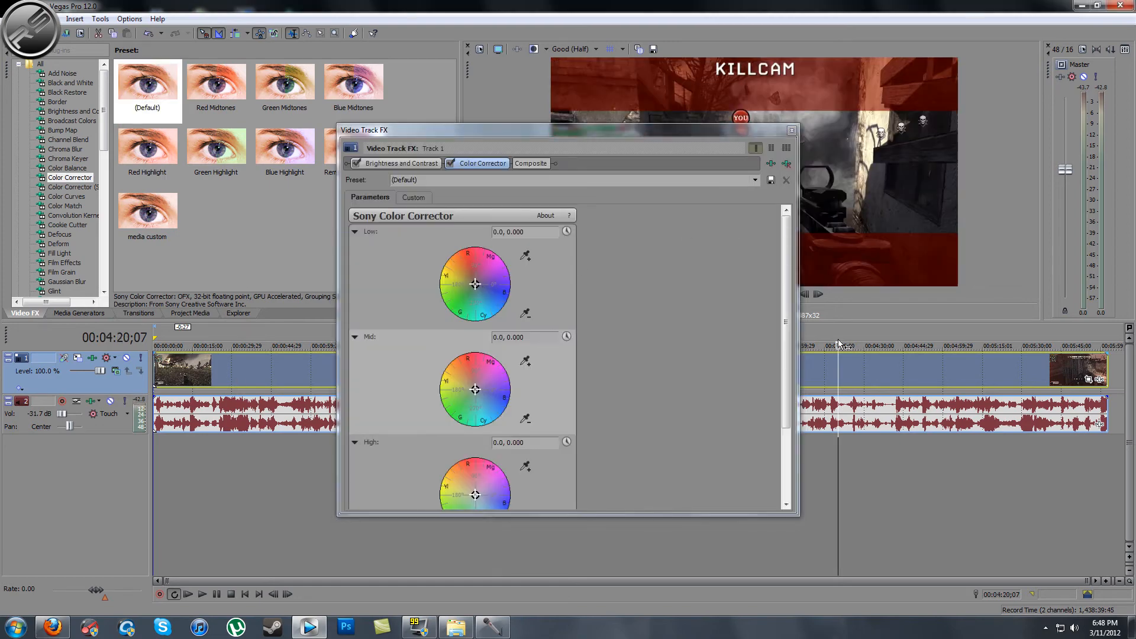
{"action": "left_click", "coordinate": [879, 343]}
{"action": "left_click_drag", "start_coordinate": [719, 136], "coordinate": [460, 196]}
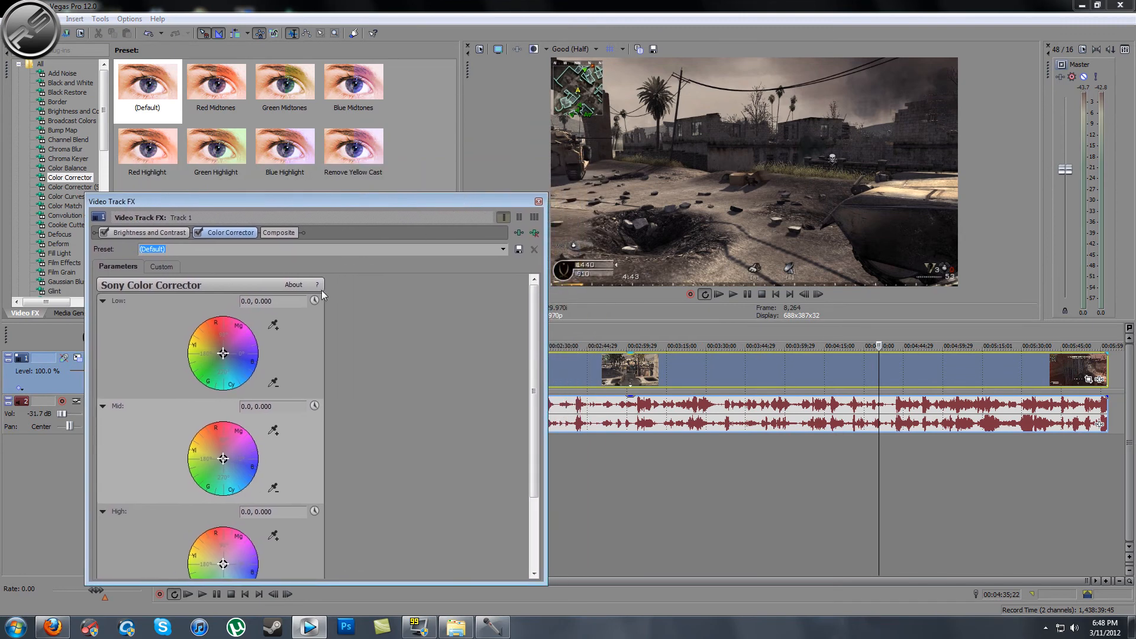
Set the Color Corrector wheels to 145.29, 0.223 for Low, 0.0, 0.0167 for Mid and 270.0, 0.0794 for High
{"action": "mouse_move", "coordinate": [533, 355]}
{"action": "left_mouse_down"}
{"action": "mouse_move", "coordinate": [536, 434]}
{"action": "mouse_move", "coordinate": [552, 360]}
{"action": "left_mouse_up"}
{"action": "mouse_move", "coordinate": [223, 353]}
{"action": "left_mouse_down"}
{"action": "mouse_move", "coordinate": [244, 340]}
{"action": "mouse_move", "coordinate": [225, 340]}
{"action": "mouse_move", "coordinate": [235, 338]}
{"action": "mouse_move", "coordinate": [222, 354]}
{"action": "left_mouse_up"}
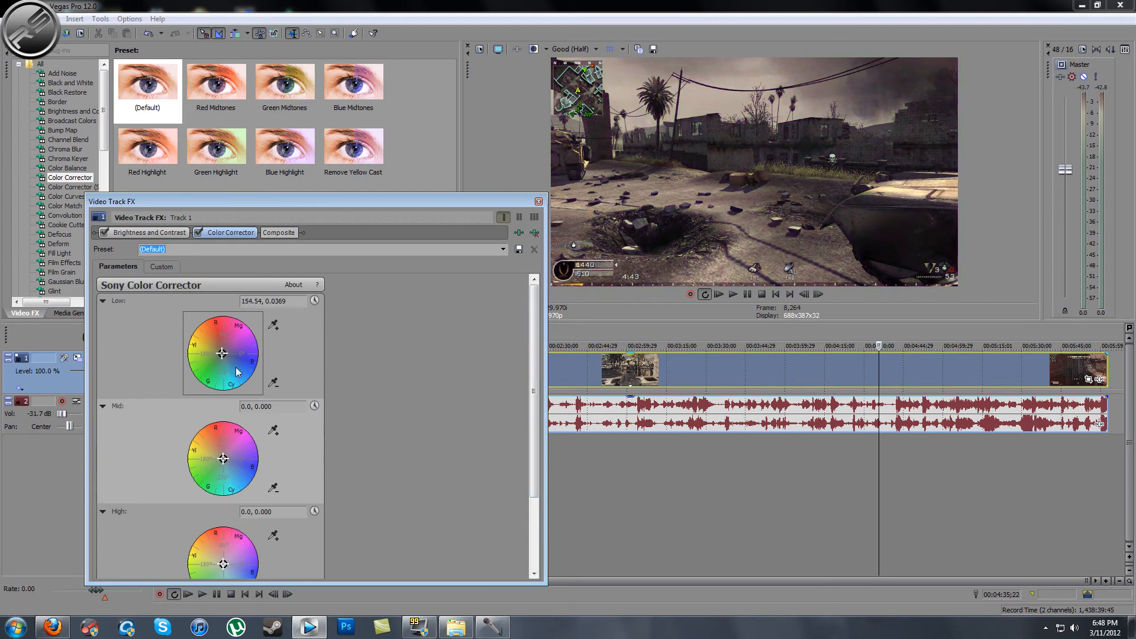
{"action": "mouse_move", "coordinate": [225, 461]}
{"action": "left_mouse_down"}
{"action": "mouse_move", "coordinate": [232, 454]}
{"action": "mouse_move", "coordinate": [223, 458]}
{"action": "left_mouse_up"}
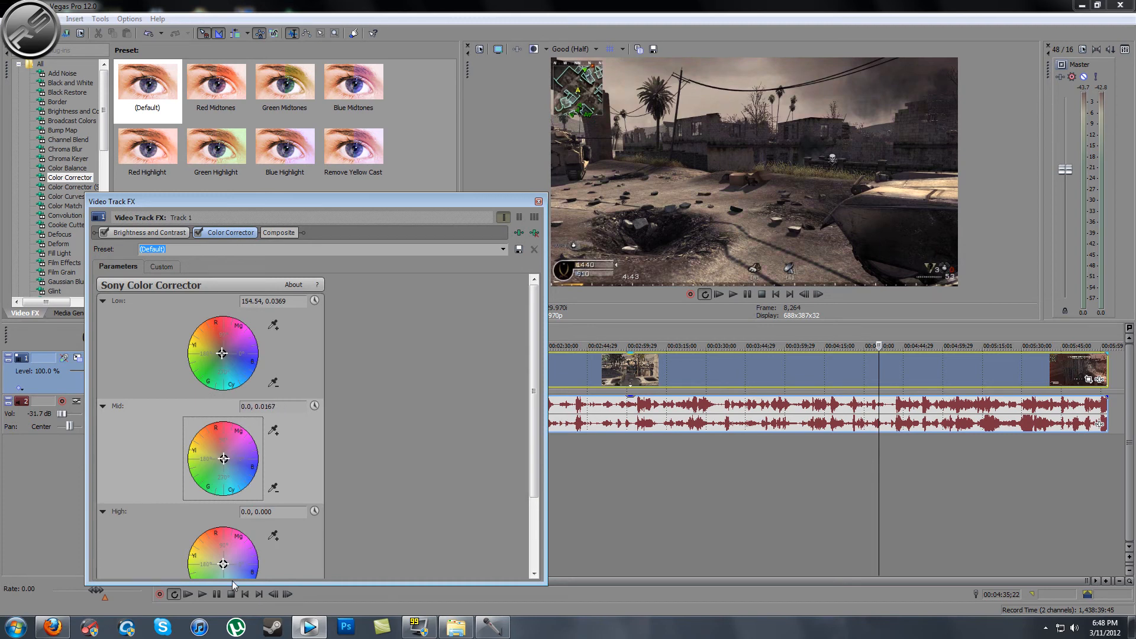
{"action": "mouse_move", "coordinate": [225, 569]}
{"action": "left_mouse_down"}
{"action": "mouse_move", "coordinate": [265, 516]}
{"action": "mouse_move", "coordinate": [225, 569]}
{"action": "left_mouse_up"}
{"action": "left_click", "coordinate": [224, 354]}
{"action": "left_click_drag", "start_coordinate": [222, 354], "coordinate": [217, 349]}
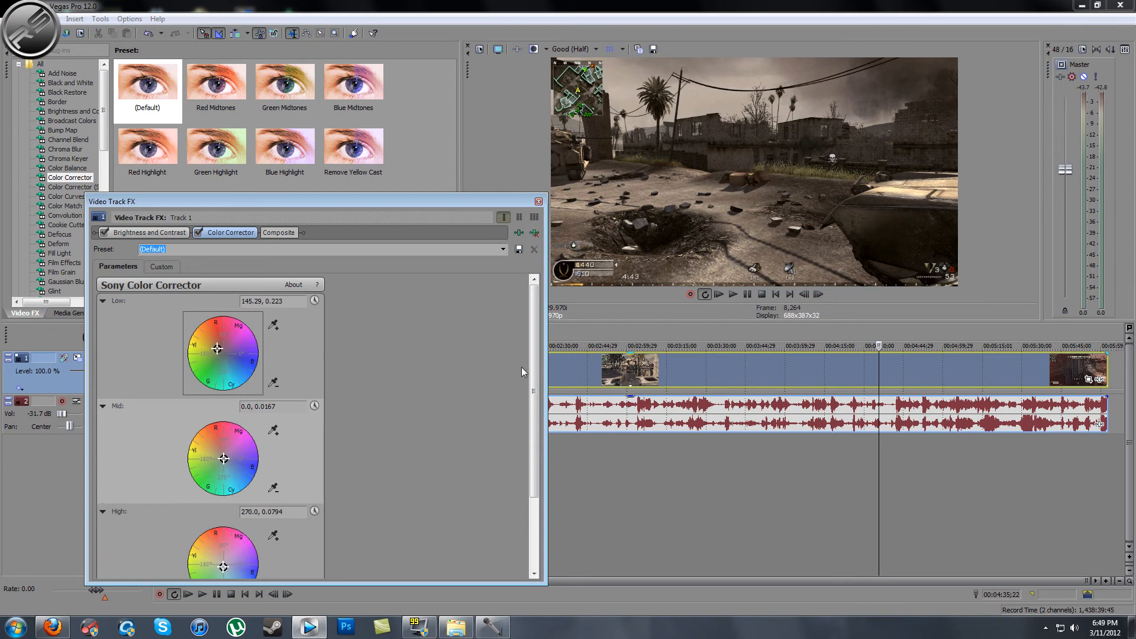
Move the Low color wheel's point slightly back toward the center and set the Mid wheel to 130.03, 0.2073
{"action": "scroll", "coordinate": [522, 372], "scroll_direction": "down", "scroll_amount": 3}
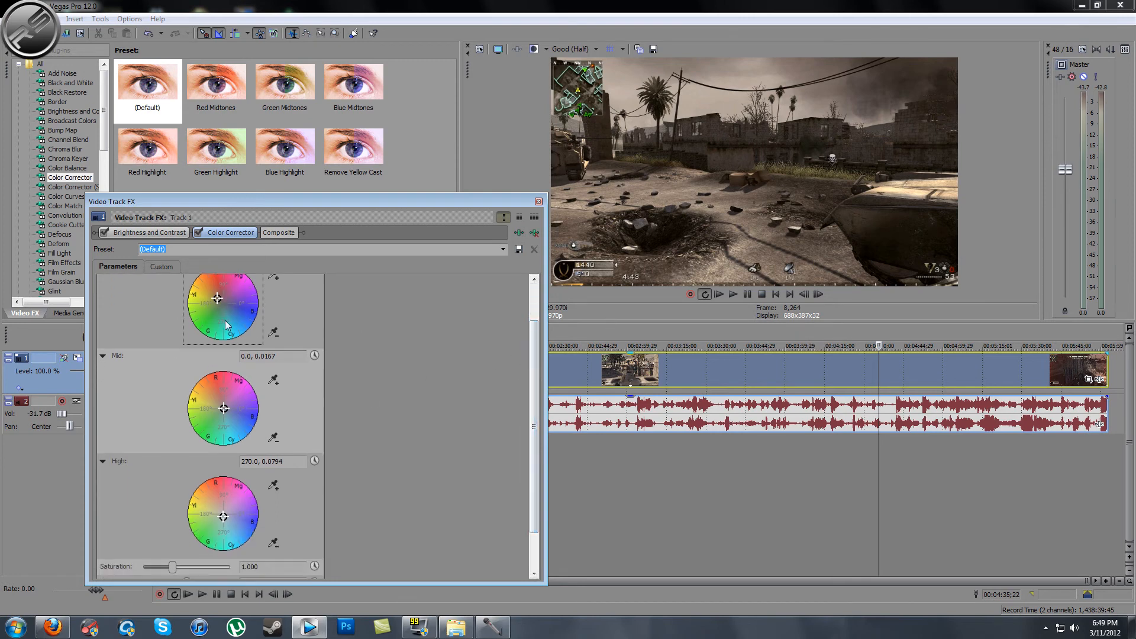
{"action": "left_click_drag", "start_coordinate": [218, 299], "coordinate": [221, 302]}
{"action": "left_click_drag", "start_coordinate": [225, 408], "coordinate": [218, 403]}
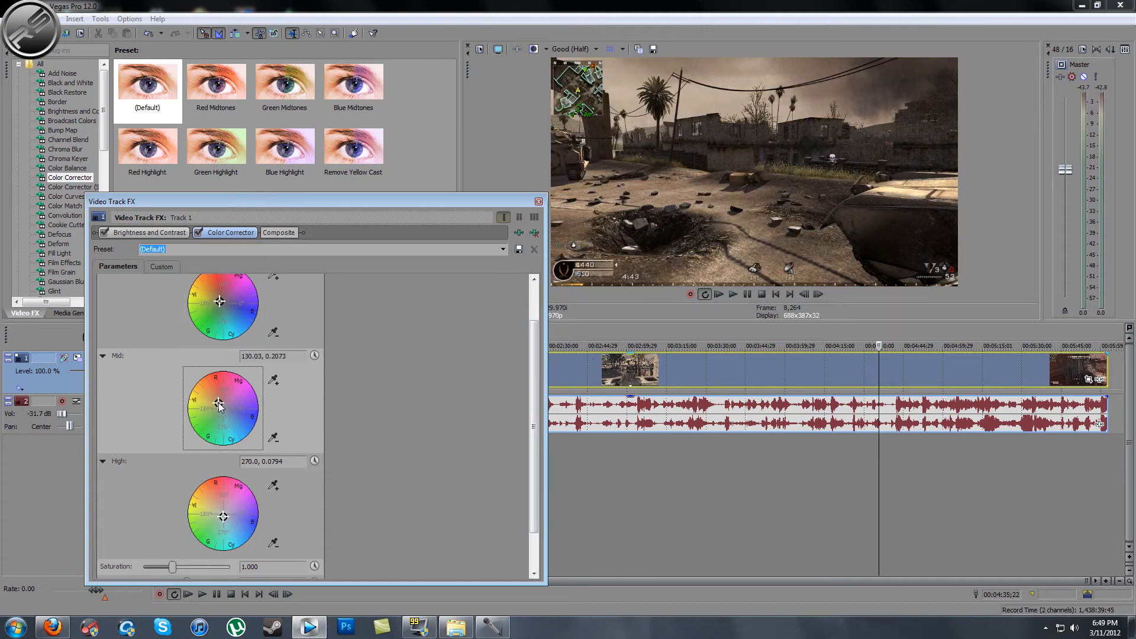
Set the Color Corrector's High wheel to 159.15, 0.1784, preview the clip up to about 00:04:34;18, and close the track effects
{"action": "left_click_drag", "start_coordinate": [221, 520], "coordinate": [218, 512]}
{"action": "left_click", "coordinate": [803, 335]}
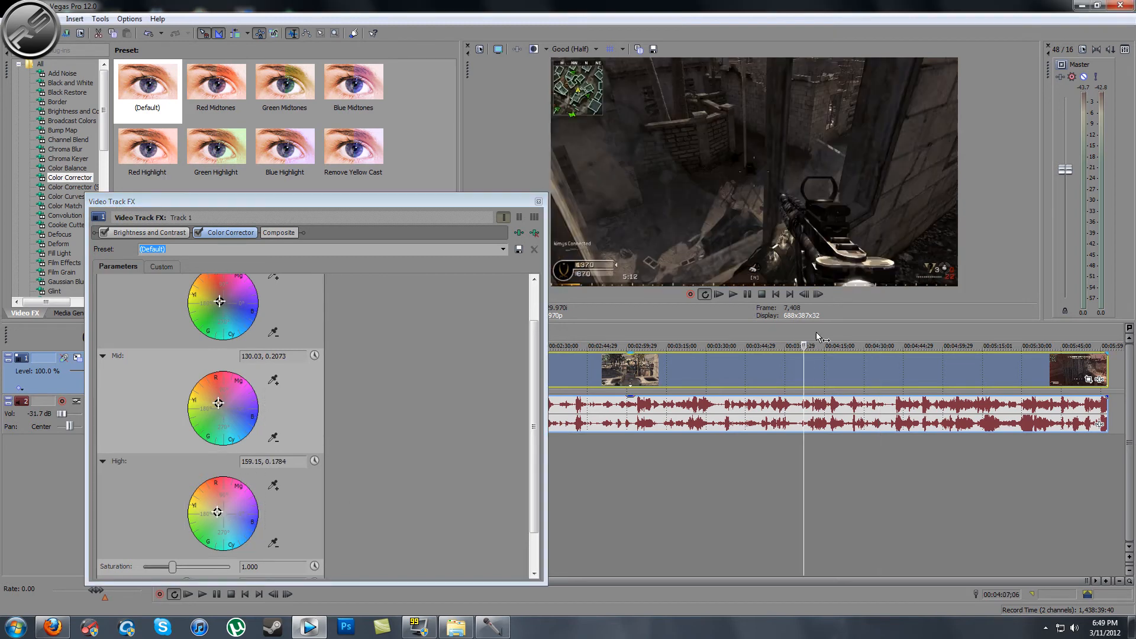
{"action": "left_click", "coordinate": [816, 332]}
{"action": "left_click", "coordinate": [859, 331]}
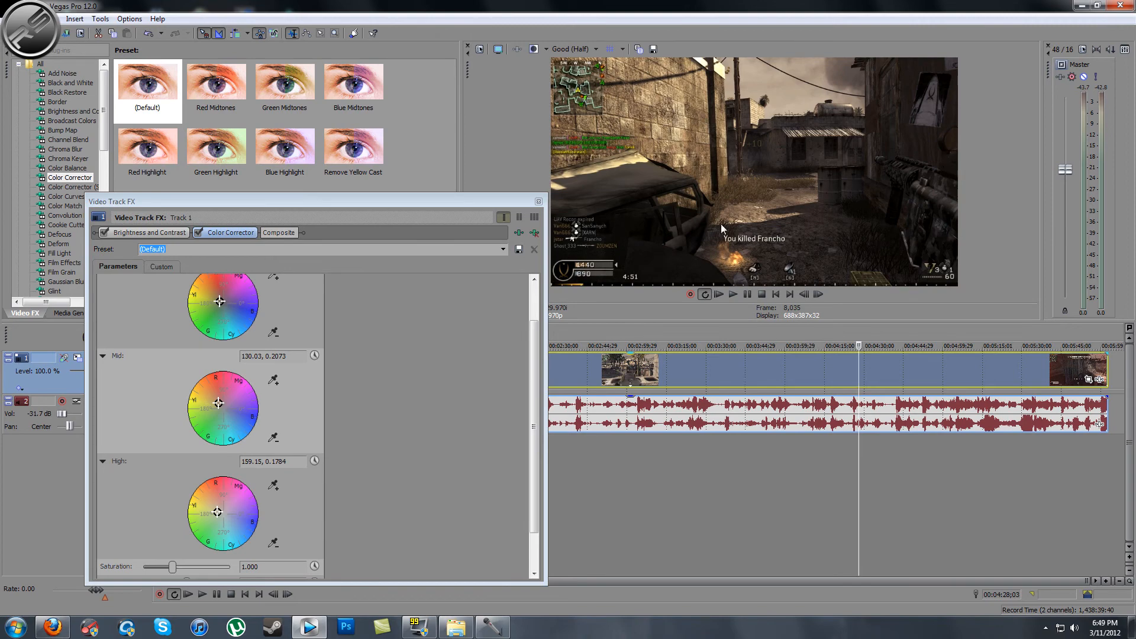
{"action": "left_click", "coordinate": [749, 295]}
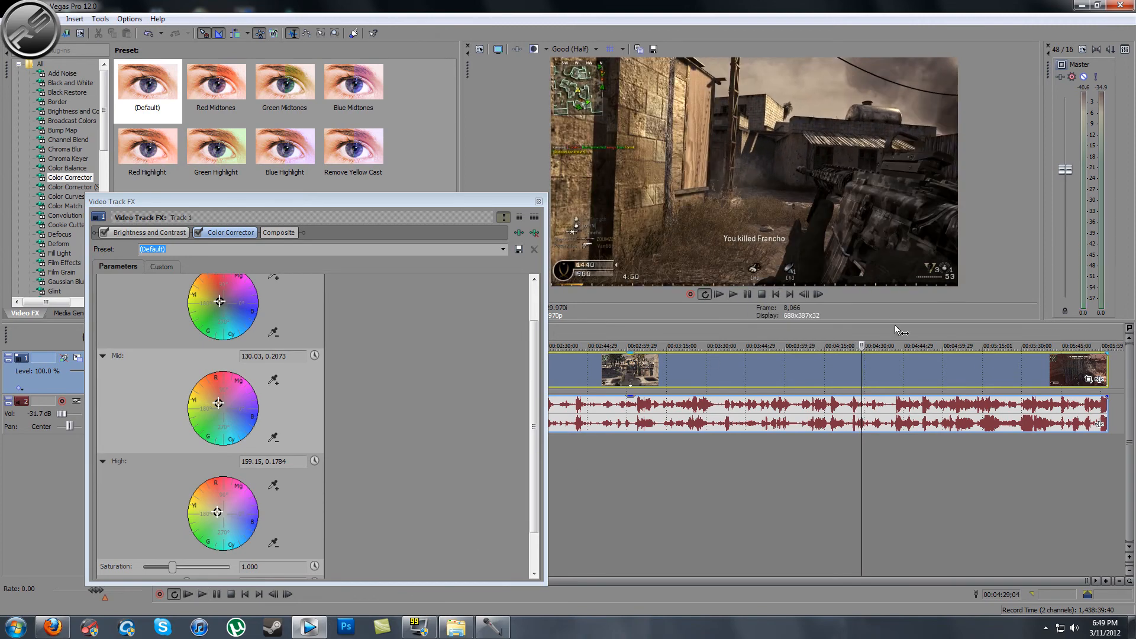
{"action": "left_click", "coordinate": [872, 331]}
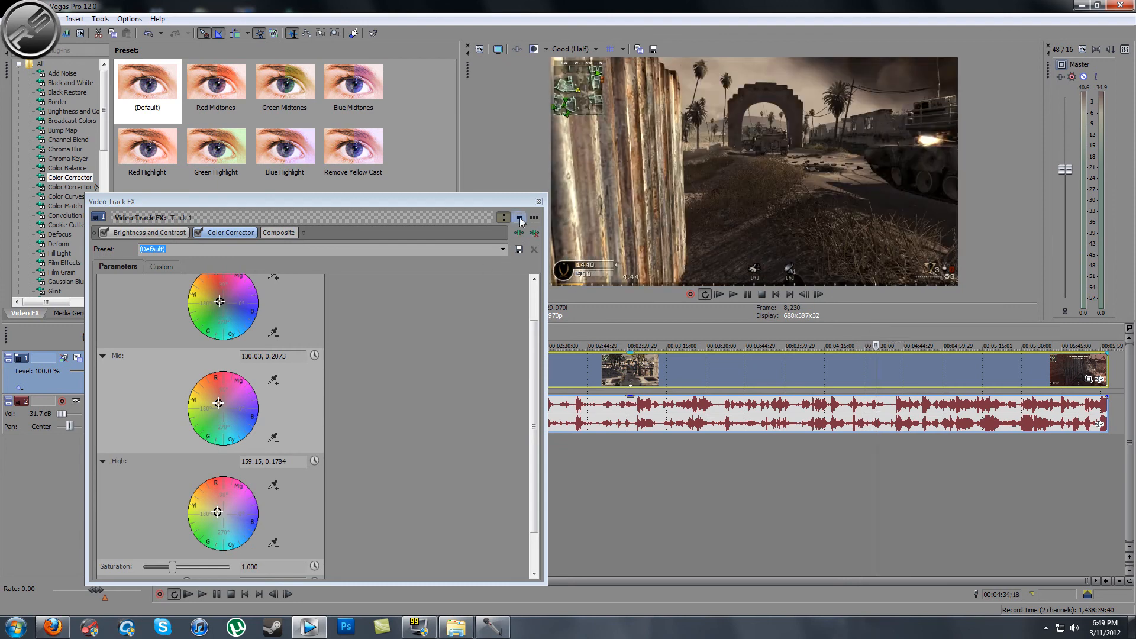
{"action": "left_click", "coordinate": [538, 202]}
Browse the list of video effects, viewing the presets of the secondary Color Corrector
{"action": "left_click", "coordinate": [66, 185]}
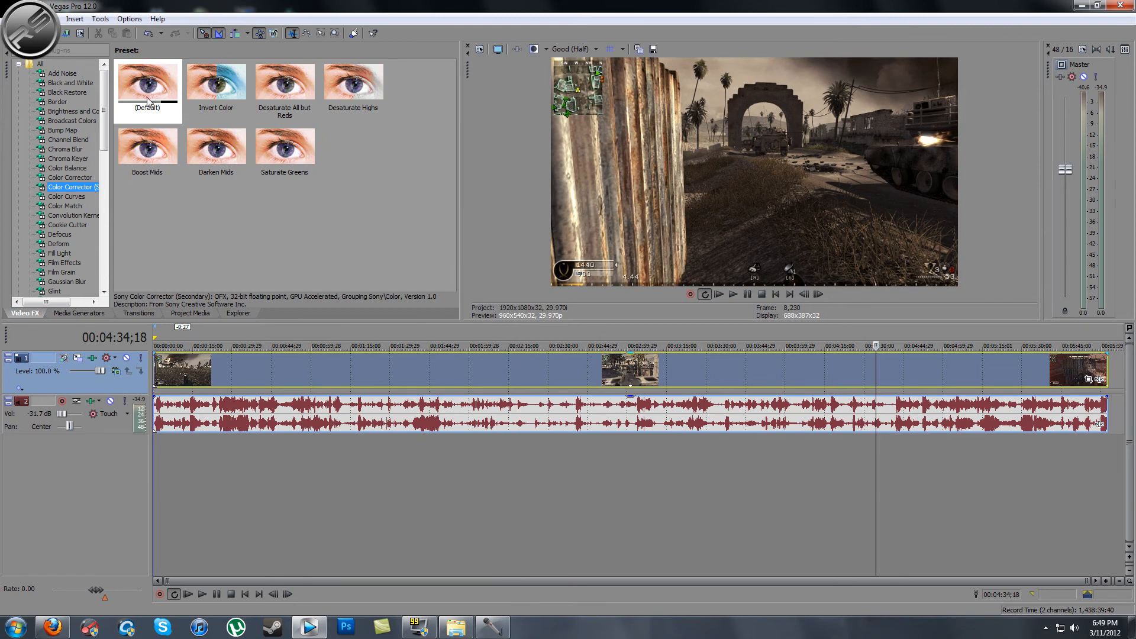
{"action": "scroll", "coordinate": [55, 184], "scroll_direction": "down", "scroll_amount": 11}
{"action": "scroll", "coordinate": [59, 202], "scroll_direction": "up", "scroll_amount": 6}
{"action": "scroll", "coordinate": [59, 200], "scroll_direction": "up", "scroll_amount": 4}
Start rendering the project and choose the 8 Mbps HD 1080-30p Video template under Windows Media Video V11 (*.wmv)
{"action": "left_click", "coordinate": [13, 18]}
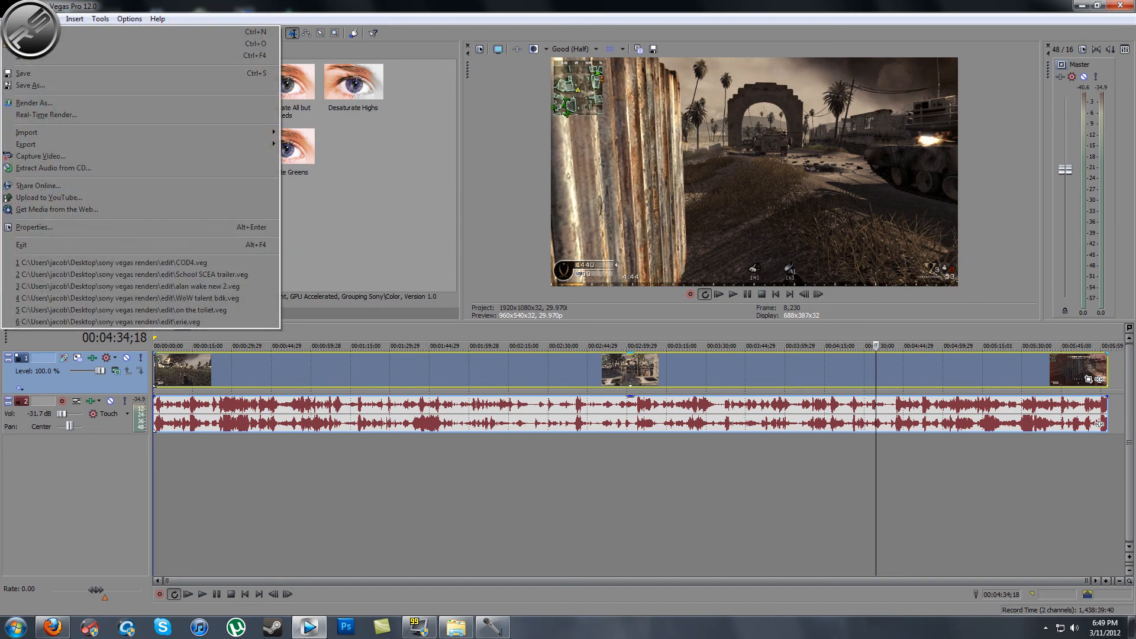
{"action": "left_click", "coordinate": [55, 102]}
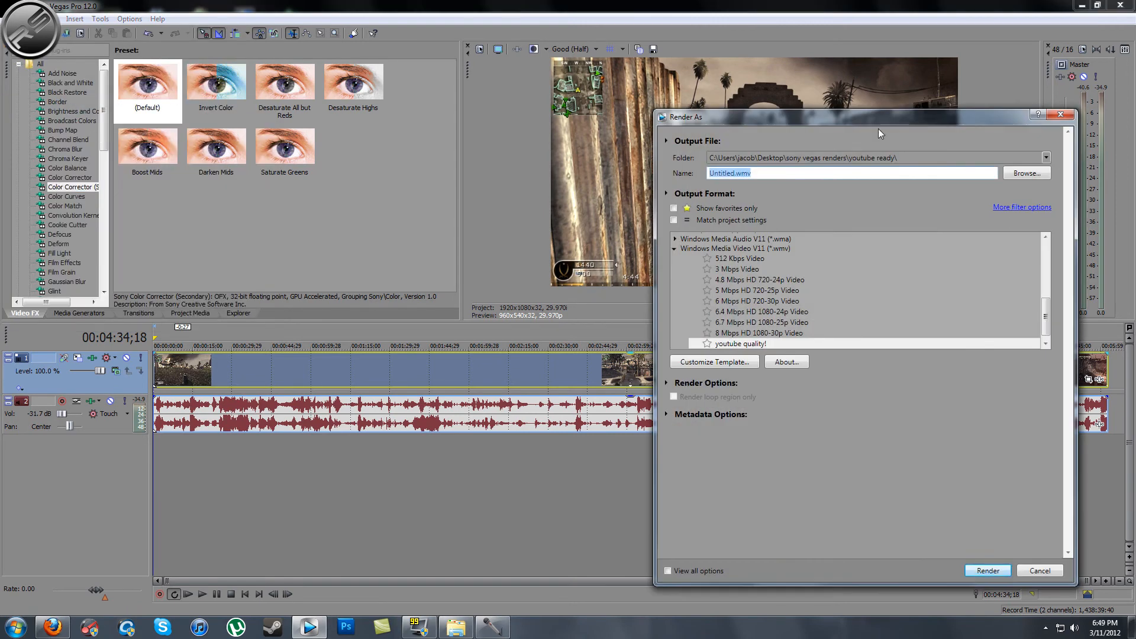
{"action": "left_click", "coordinate": [676, 249]}
{"action": "scroll", "coordinate": [769, 284], "scroll_direction": "up", "scroll_amount": 2}
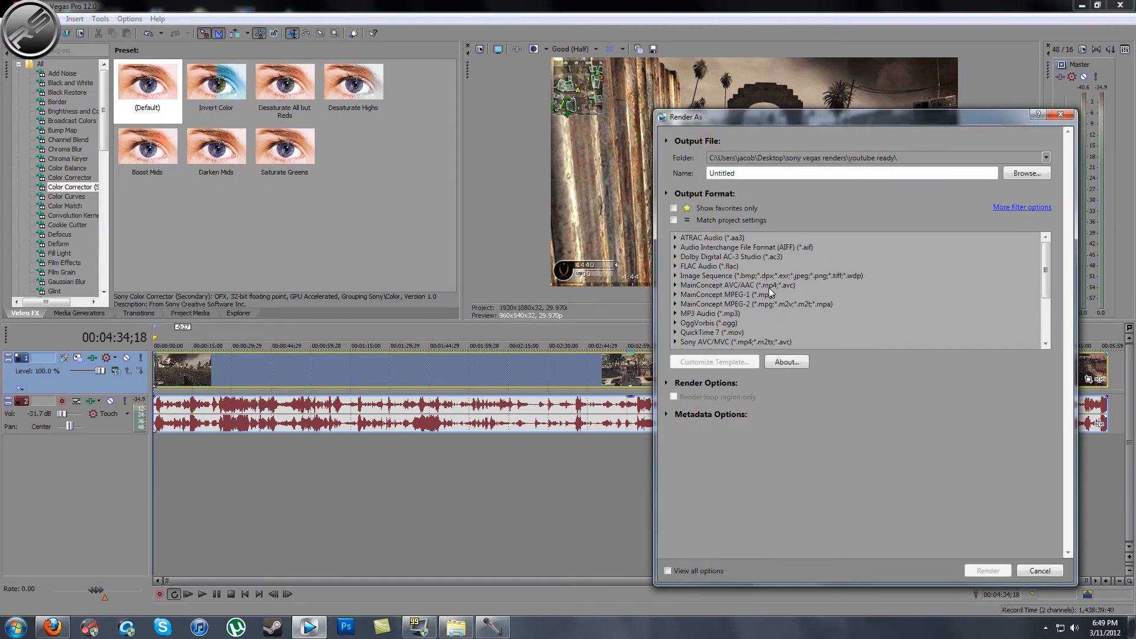
{"action": "scroll", "coordinate": [719, 265], "scroll_direction": "down", "scroll_amount": 2}
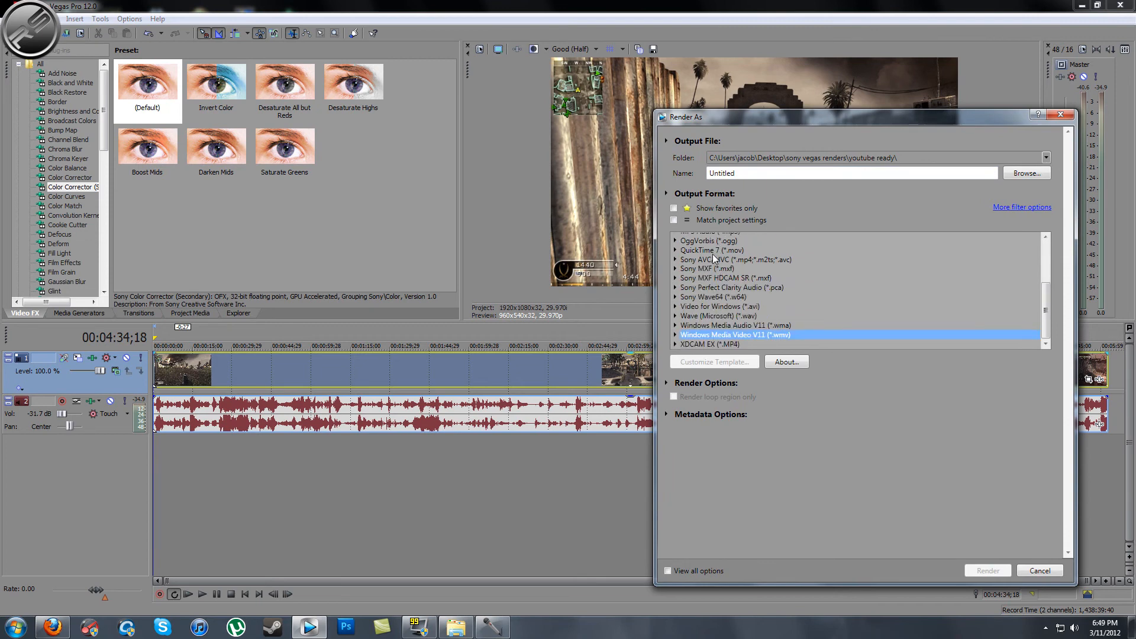
{"action": "left_click", "coordinate": [675, 336]}
{"action": "scroll", "coordinate": [701, 319], "scroll_direction": "down", "scroll_amount": 3}
{"action": "scroll", "coordinate": [741, 296], "scroll_direction": "down", "scroll_amount": 1}
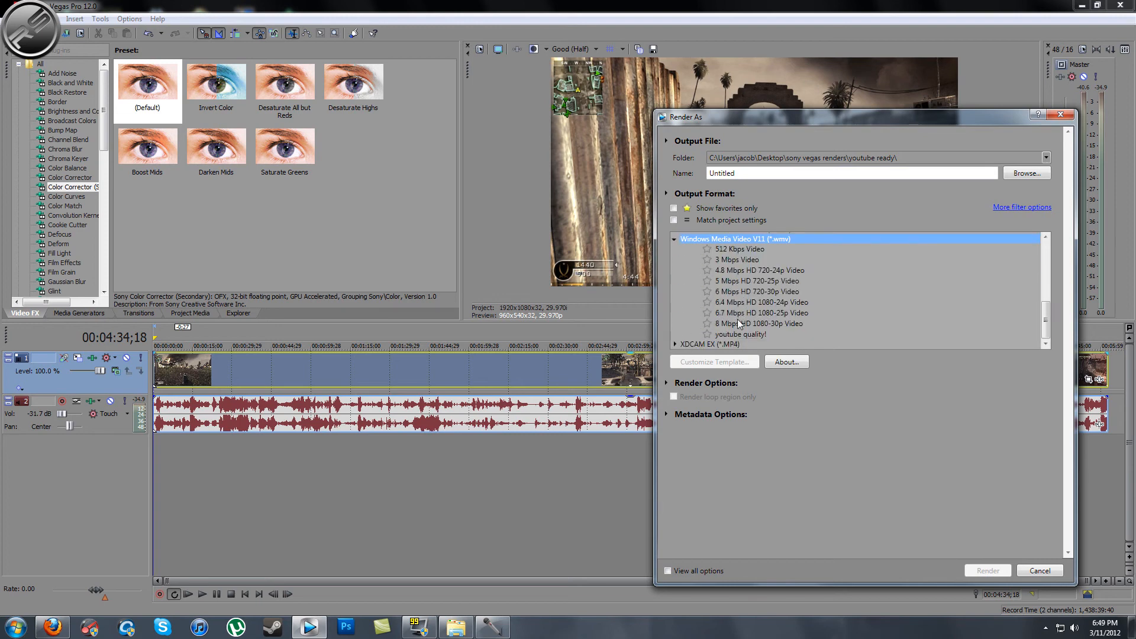
{"action": "left_click", "coordinate": [734, 323]}
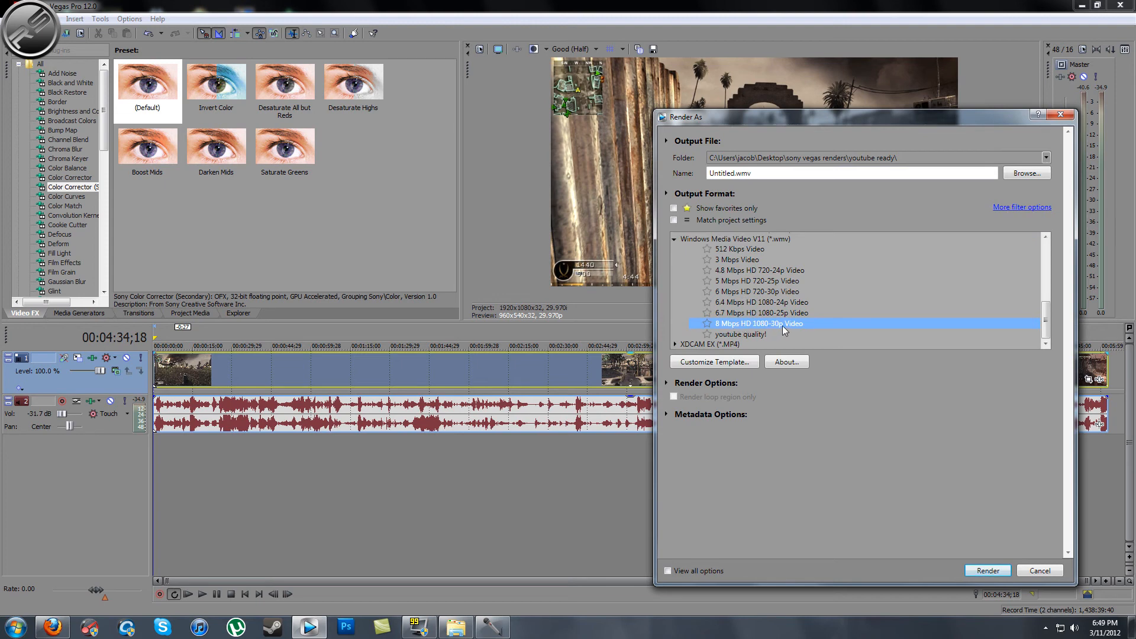
Customize the render template with audio attributes of 320 kbps, 44 kHz, stereo (A/V) CBR
{"action": "left_click", "coordinate": [743, 364]}
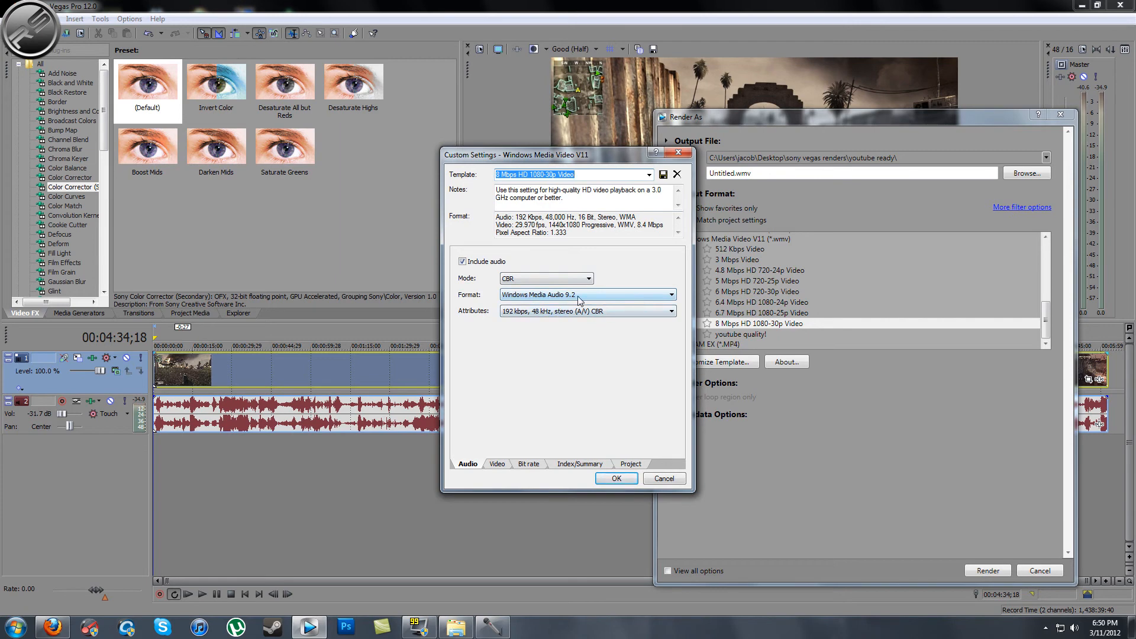
{"action": "left_click", "coordinate": [531, 312]}
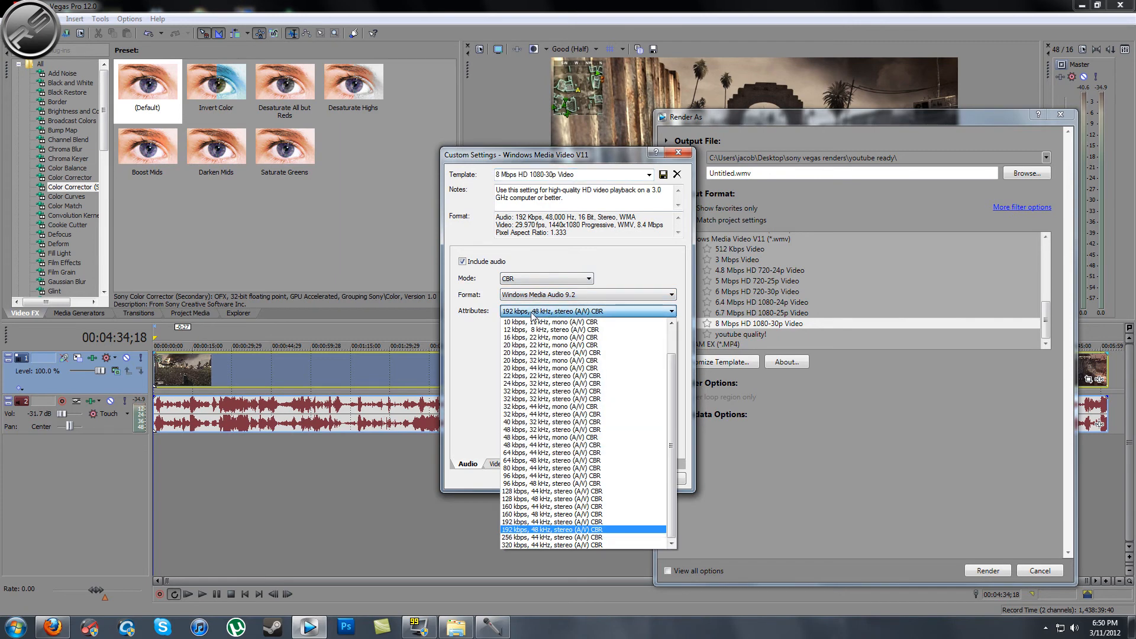
{"action": "left_click", "coordinate": [519, 545]}
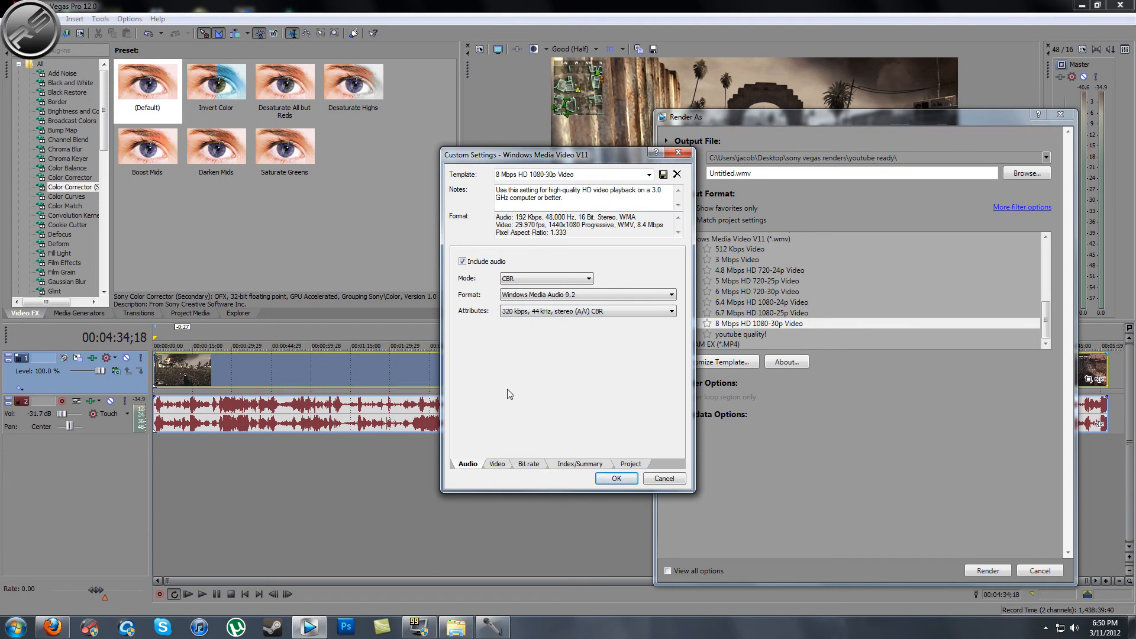
Set the template's video image size to Custom with a width of 1920 pixels, keeping CBR mode
{"action": "left_click", "coordinate": [496, 464]}
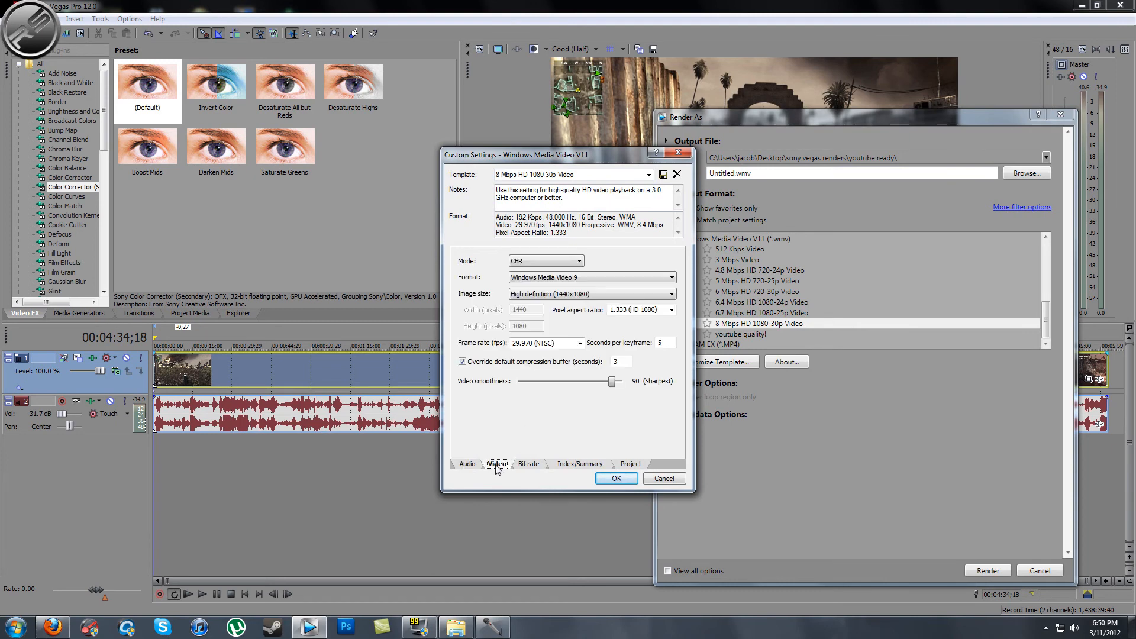
{"action": "left_click", "coordinate": [549, 265]}
{"action": "left_click", "coordinate": [548, 269]}
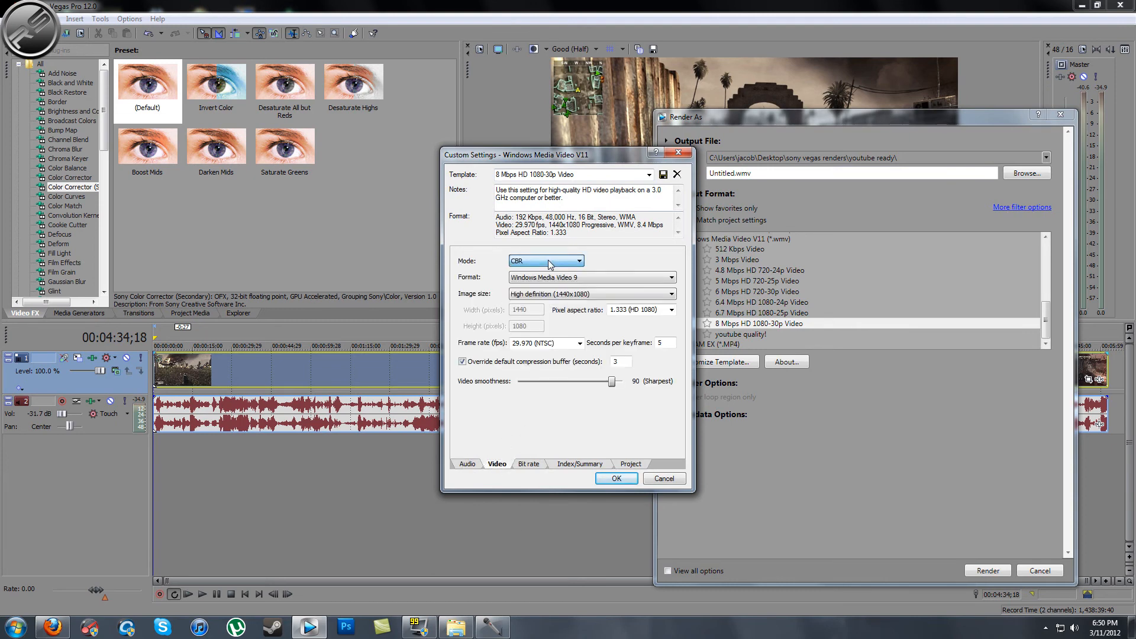
{"action": "left_click", "coordinate": [591, 294]}
{"action": "left_click", "coordinate": [590, 294]}
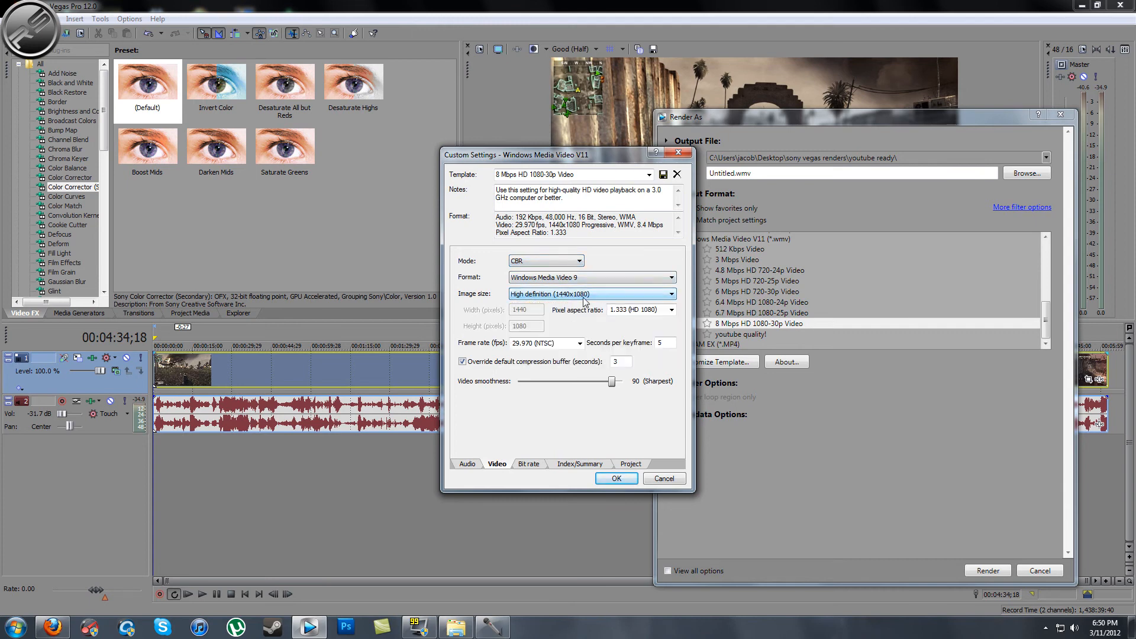
{"action": "left_click", "coordinate": [560, 294]}
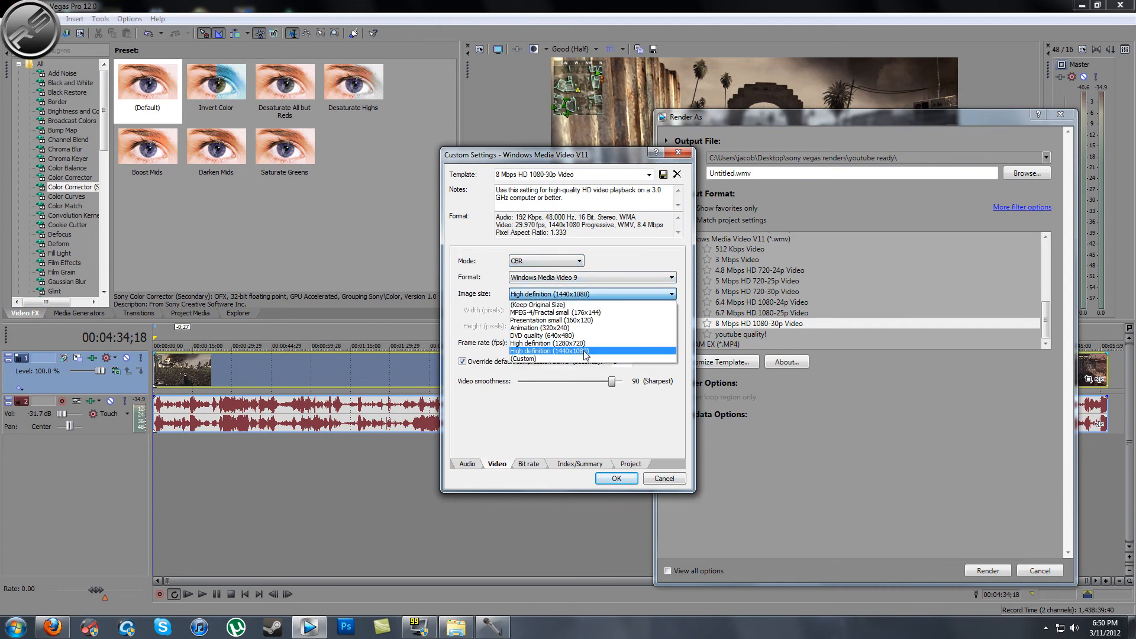
{"action": "left_click", "coordinate": [574, 359]}
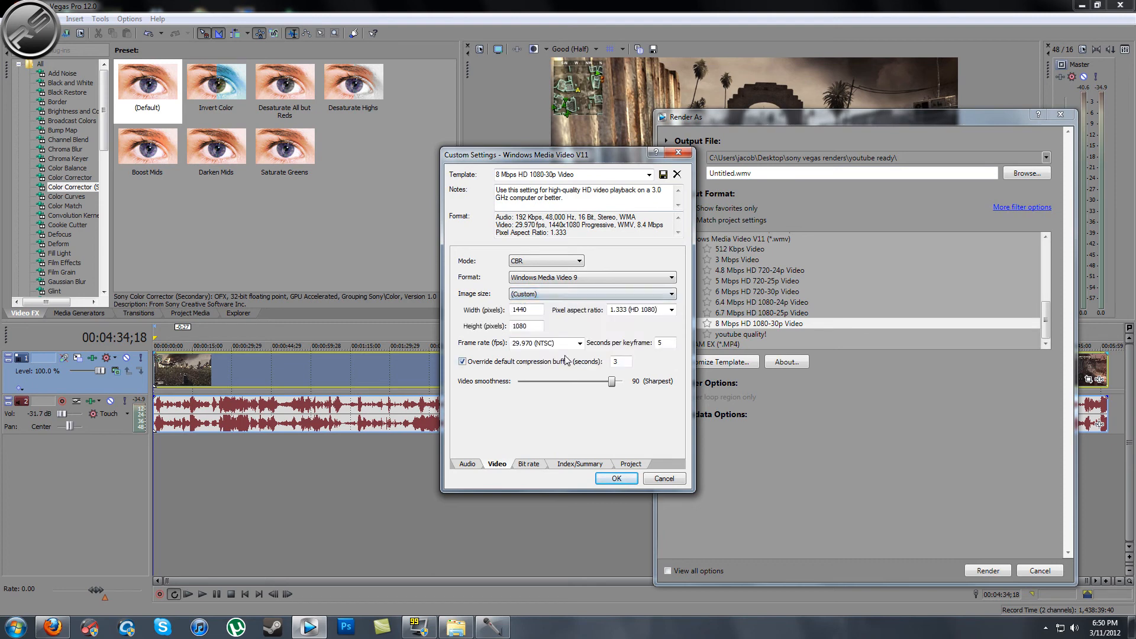
{"action": "left_click_drag", "start_coordinate": [532, 309], "coordinate": [501, 314]}
{"action": "type", "text": "10"}
{"action": "type", "text": "92"}
{"action": "type", "text": "0"}
Set the pixel aspect ratio to 1.000 (Square), the frame rate to 29.970 (NTSC) and the video smoothness to 100
{"action": "left_click", "coordinate": [671, 310]}
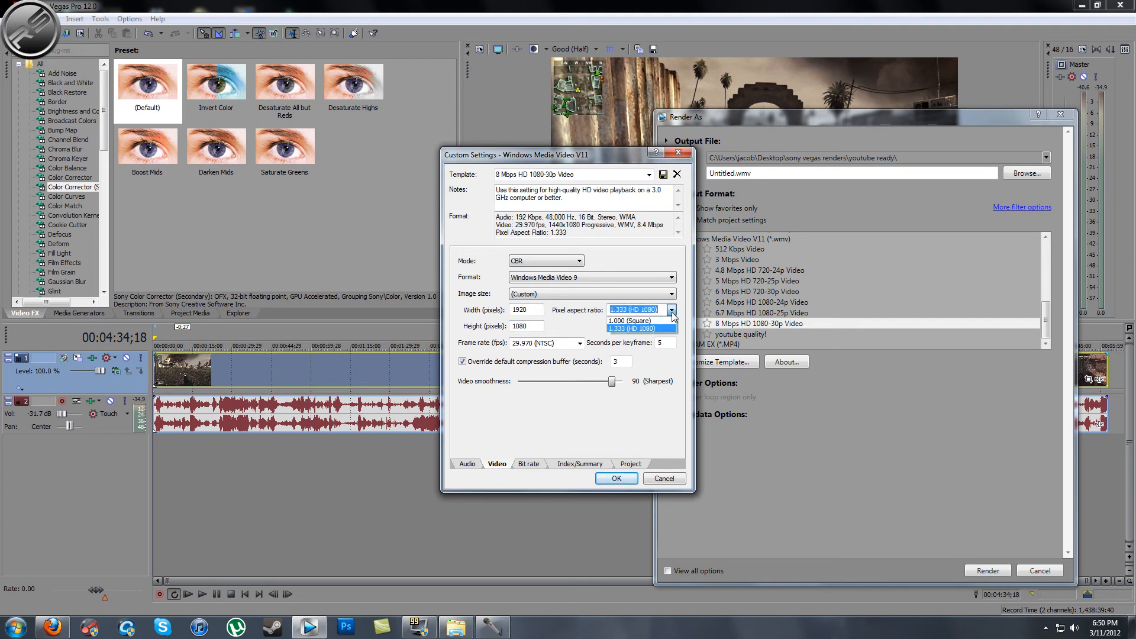
{"action": "left_click", "coordinate": [668, 320]}
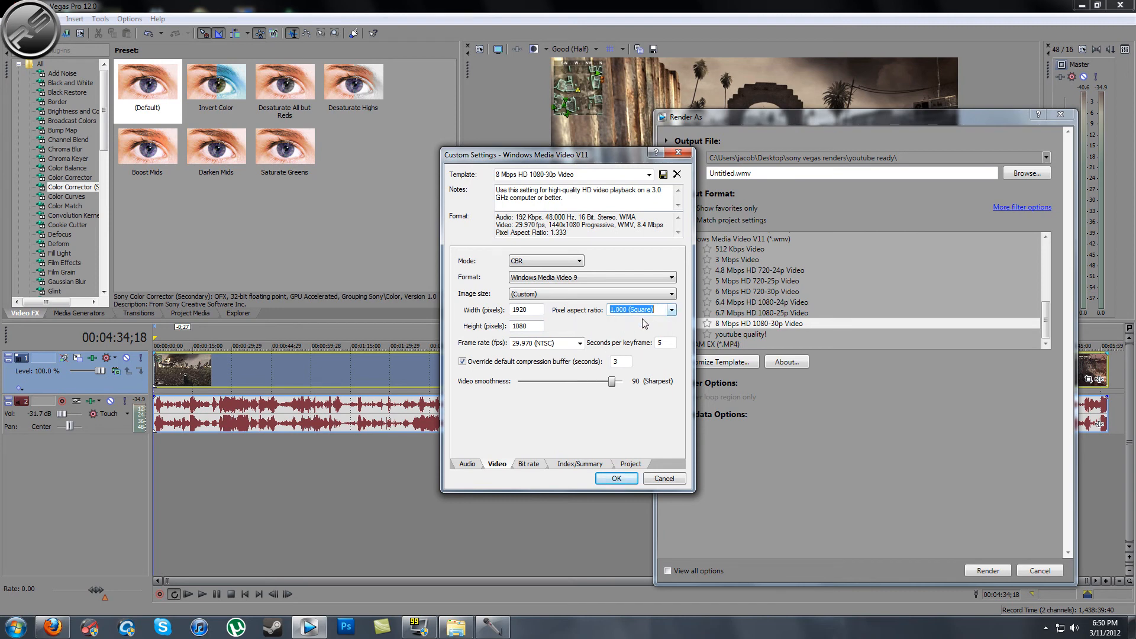
{"action": "left_click", "coordinate": [579, 343]}
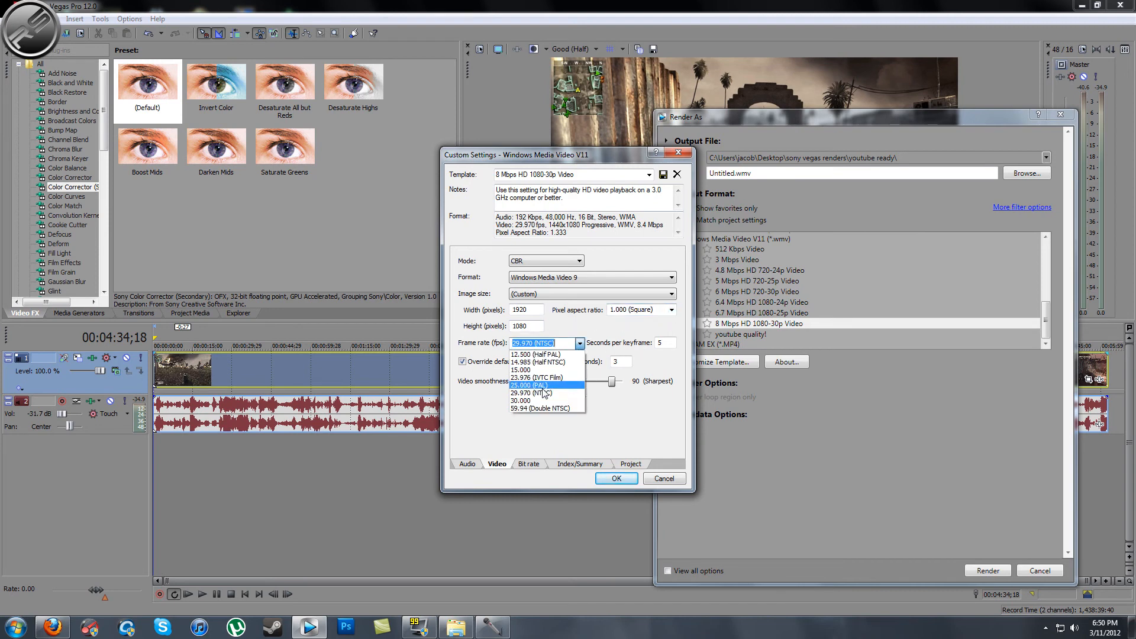
{"action": "left_click", "coordinate": [543, 393]}
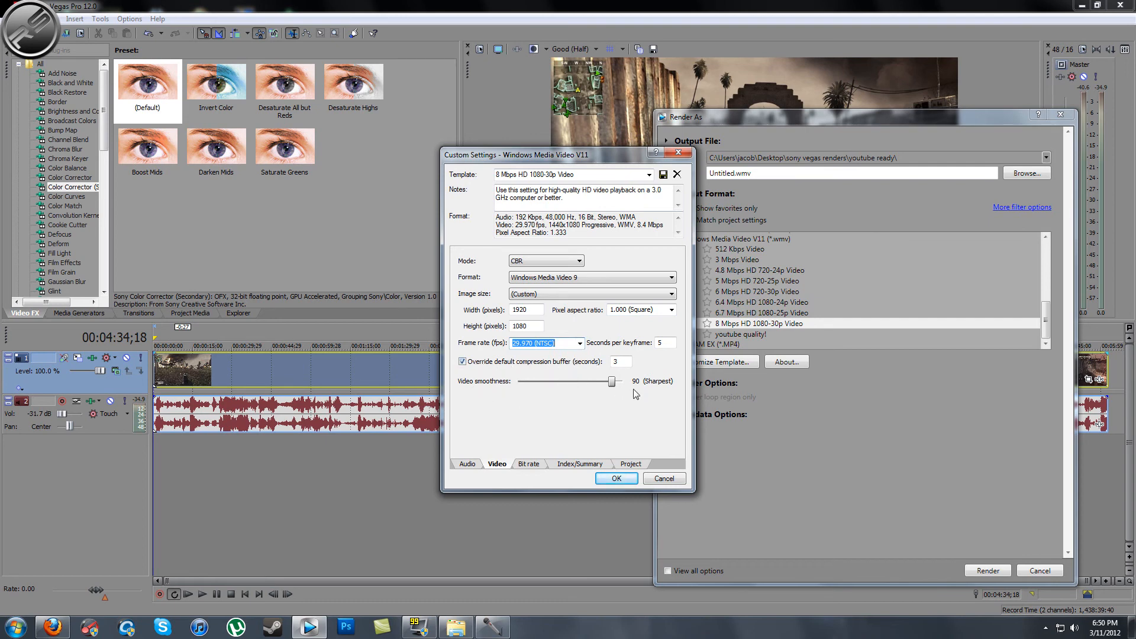
{"action": "left_click_drag", "start_coordinate": [612, 386], "coordinate": [630, 385]}
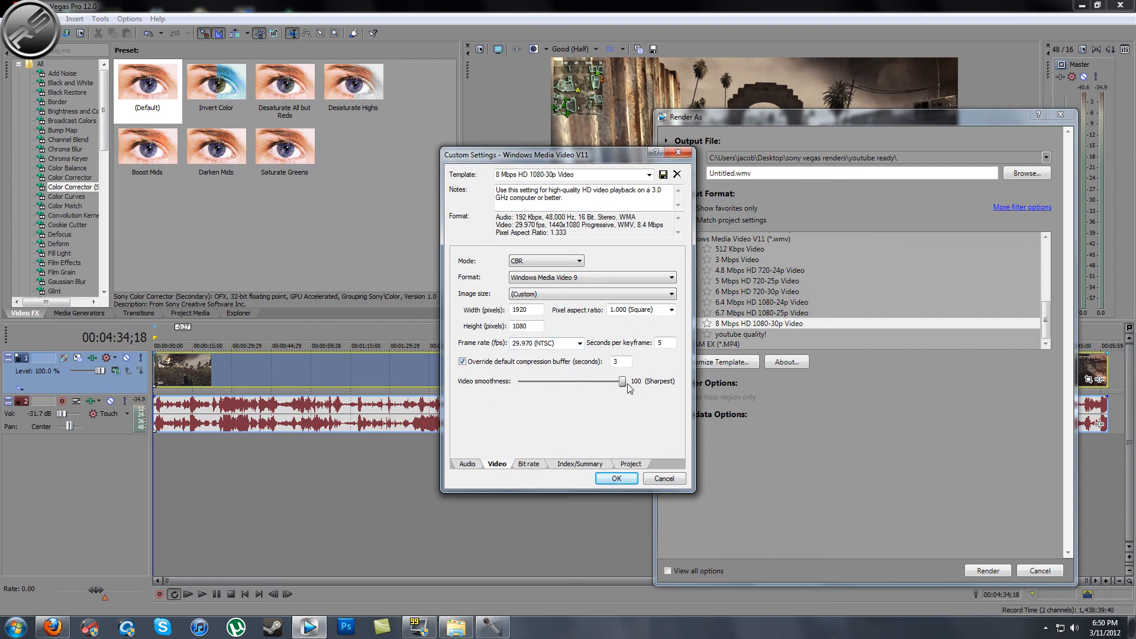
Change the template's Internet/LAN target bit rate
{"action": "left_click", "coordinate": [539, 463]}
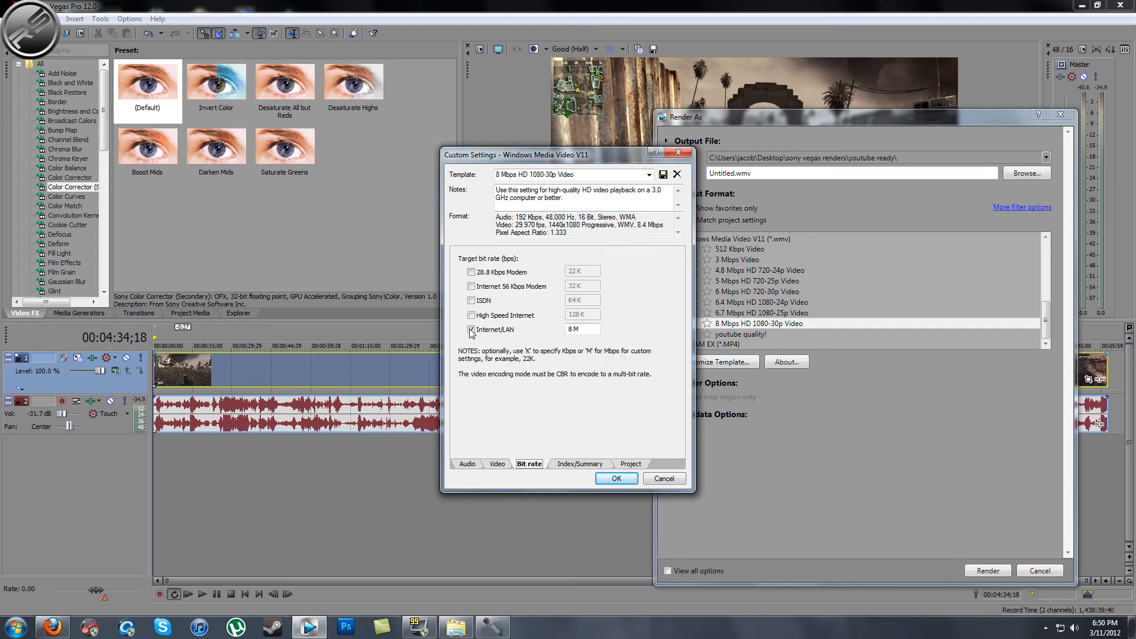
{"action": "left_click", "coordinate": [567, 329]}
{"action": "type", "text": "1"}
{"action": "key", "text": "Delete"}
Set the template's video rendering quality to Best
{"action": "left_click", "coordinate": [580, 466]}
{"action": "left_click", "coordinate": [630, 463]}
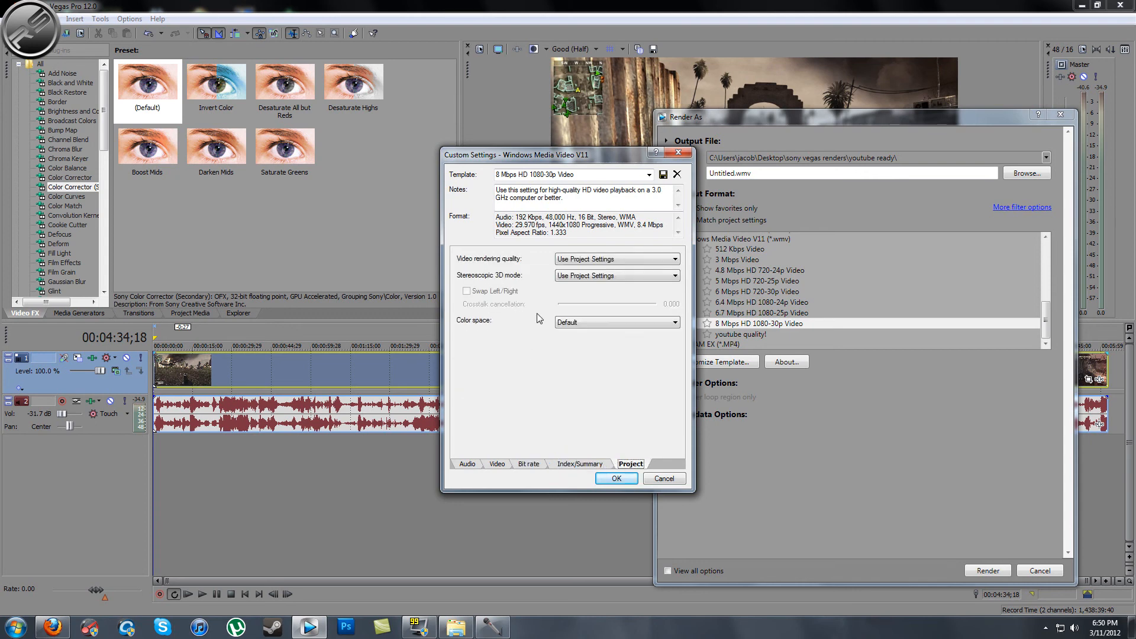
{"action": "left_click", "coordinate": [583, 265]}
{"action": "left_click", "coordinate": [584, 297]}
Try a YouTube quality name for the template, erase it and cancel the custom settings
{"action": "left_click", "coordinate": [500, 176]}
{"action": "type", "text": "youtube qu"}
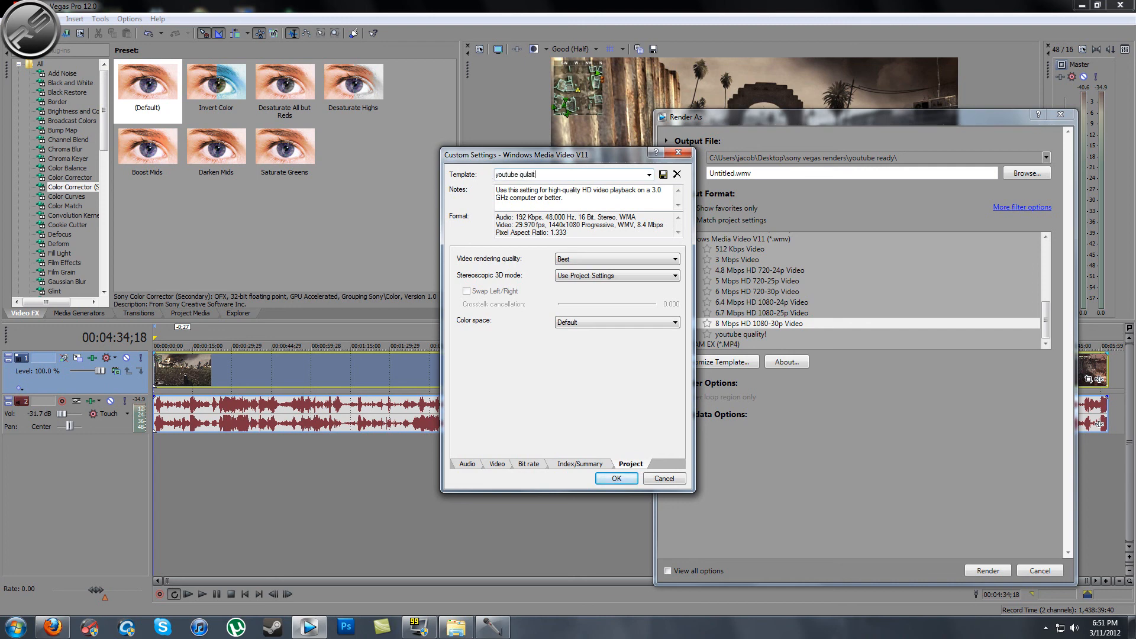
{"action": "key", "text": "BackSpace"}
{"action": "key", "text": "BackSpace"}
{"action": "key", "text": "BackSpace"}
{"action": "key", "text": "BackSpace"}
{"action": "key", "text": "BackSpace"}
{"action": "key", "text": "BackSpace"}
{"action": "key", "text": "BackSpace"}
{"action": "key", "text": "BackSpace"}
{"action": "key", "text": "BackSpace"}
{"action": "key", "text": "BackSpace"}
{"action": "key", "text": "BackSpace"}
{"action": "key", "text": "BackSpace"}
{"action": "key", "text": "BackSpace"}
{"action": "key", "text": "BackSpace"}
{"action": "left_click", "coordinate": [667, 478]}
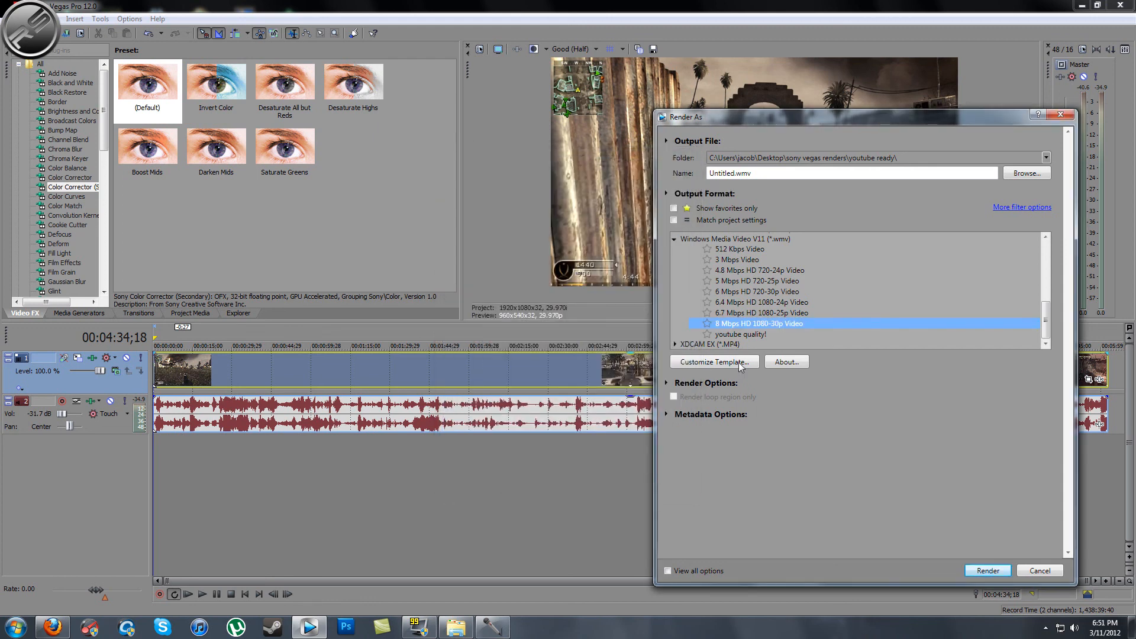
Select the existing "youtube quality!" template and name the output file iajvapviai;.wmv
{"action": "left_click", "coordinate": [744, 334]}
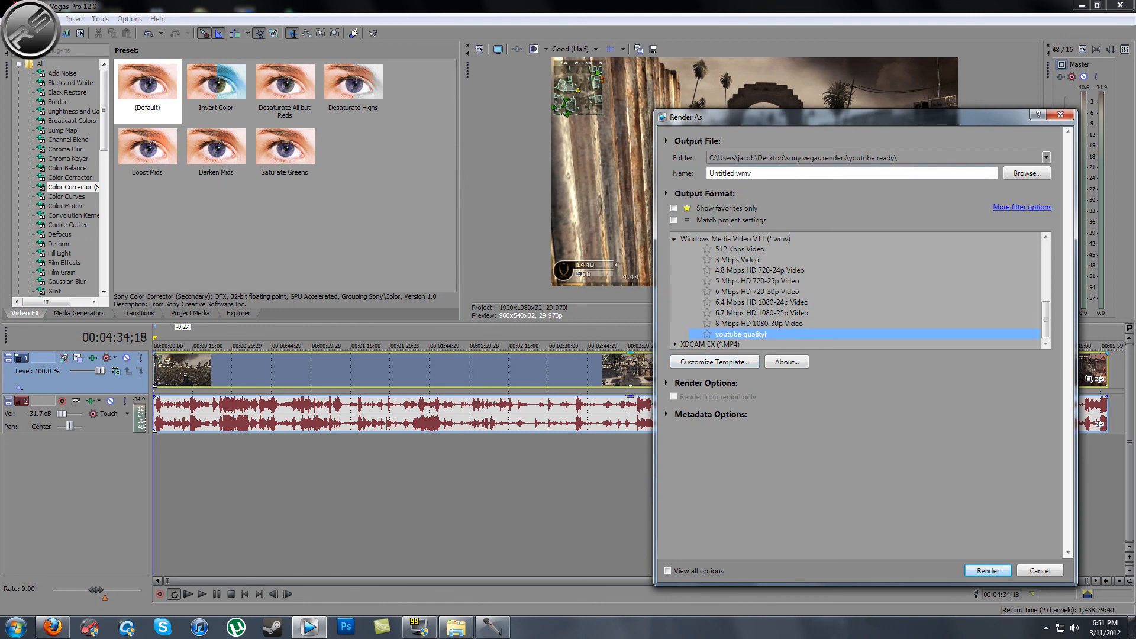
{"action": "double_click", "coordinate": [711, 174]}
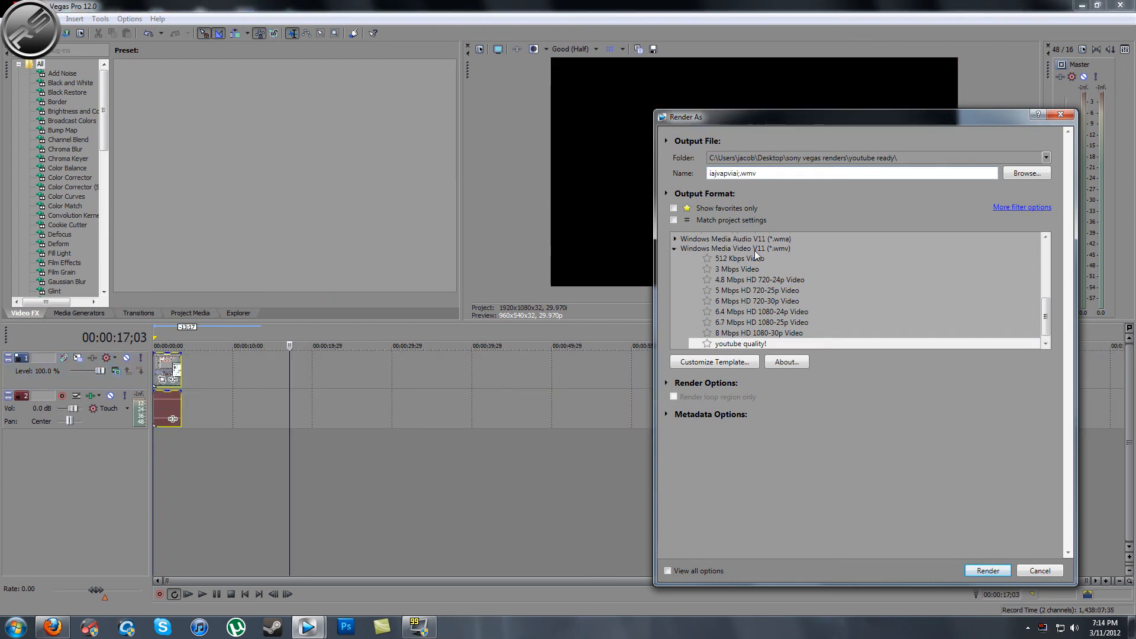
{"action": "type", "text": ";"}
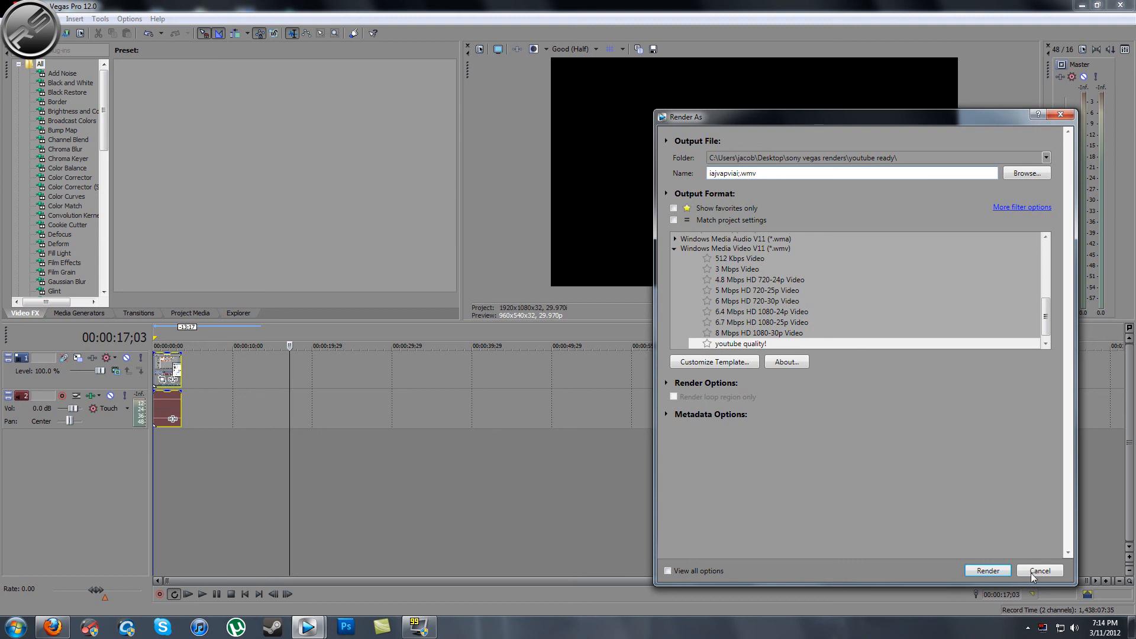